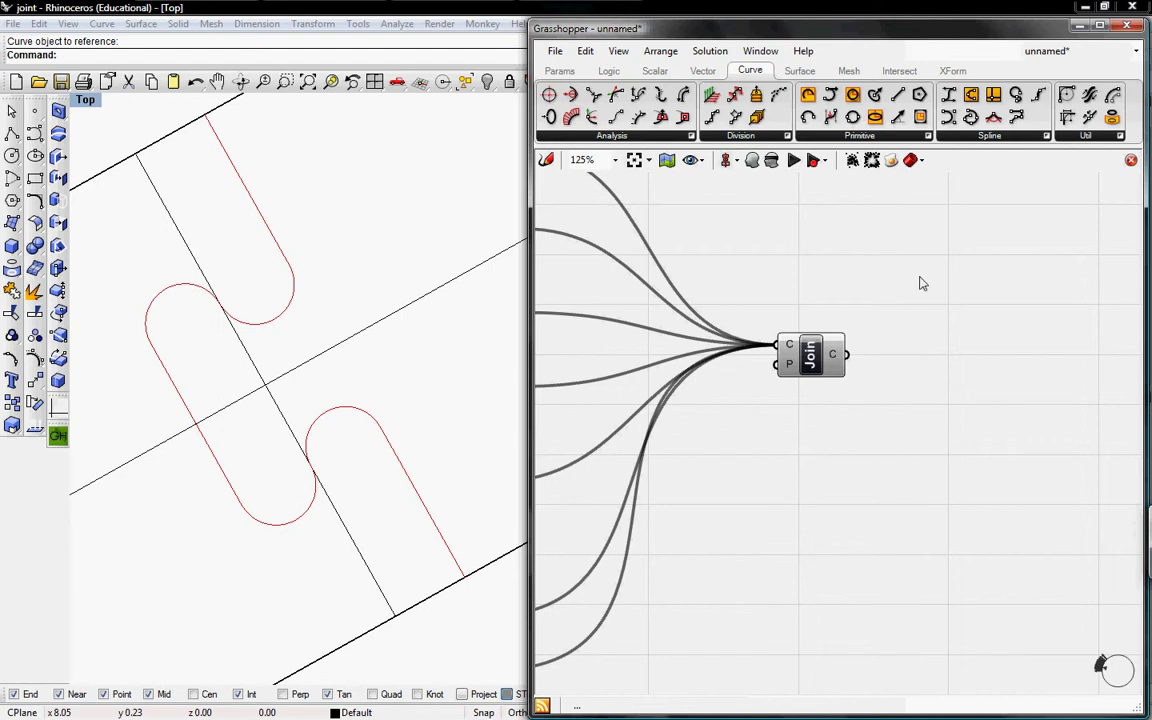
Step: Add two Offset curve components and feed the Join output into the curve input of each
{"action": "left_click", "coordinate": [1085, 137]}
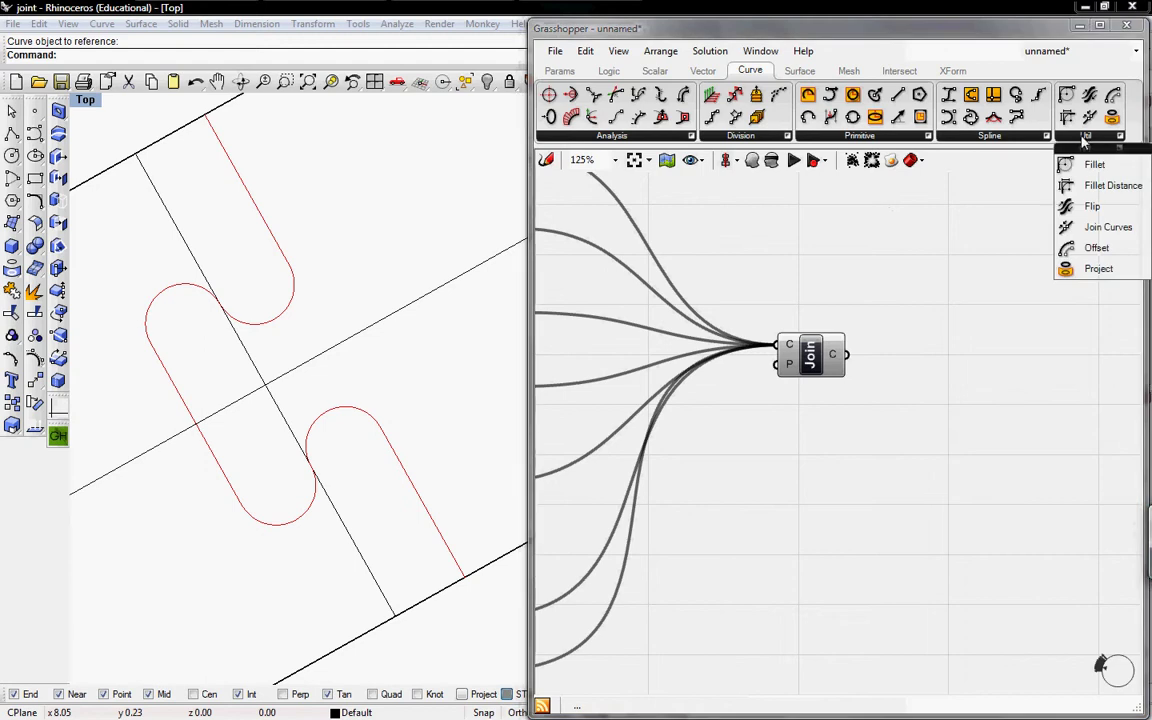
{"action": "left_click", "coordinate": [1075, 247]}
{"action": "left_click", "coordinate": [1018, 377]}
{"action": "left_click_drag", "start_coordinate": [1018, 378], "coordinate": [1045, 448]}
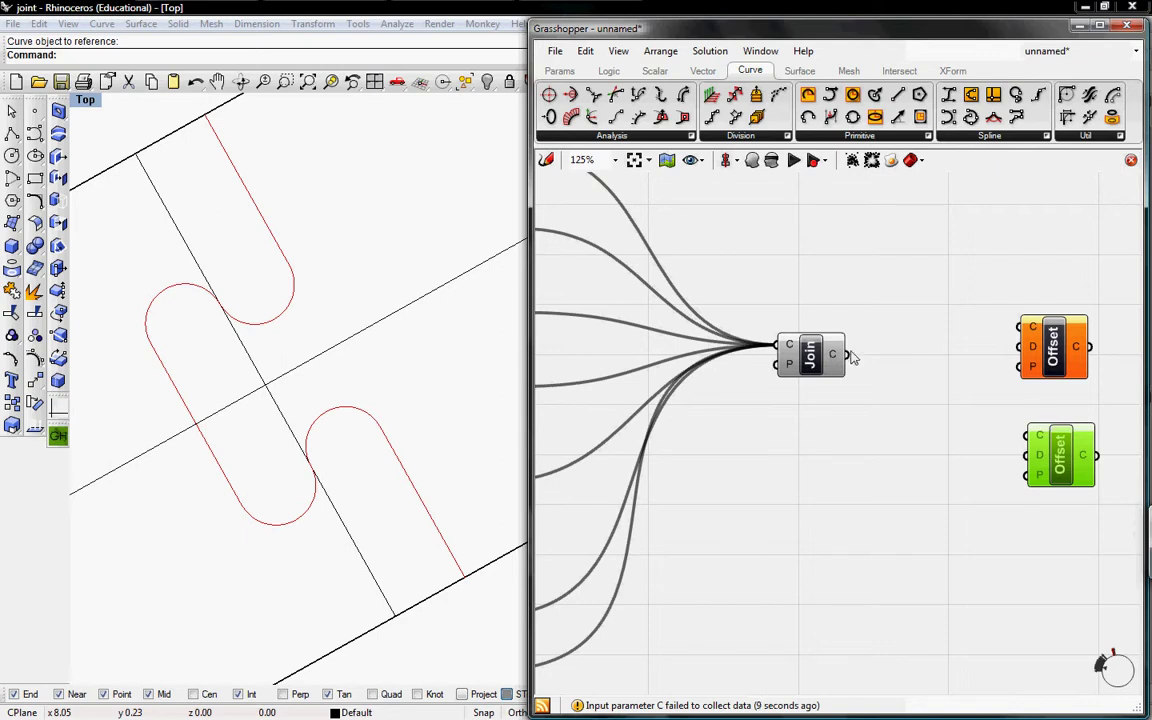
{"action": "left_click_drag", "start_coordinate": [848, 354], "coordinate": [1004, 325]}
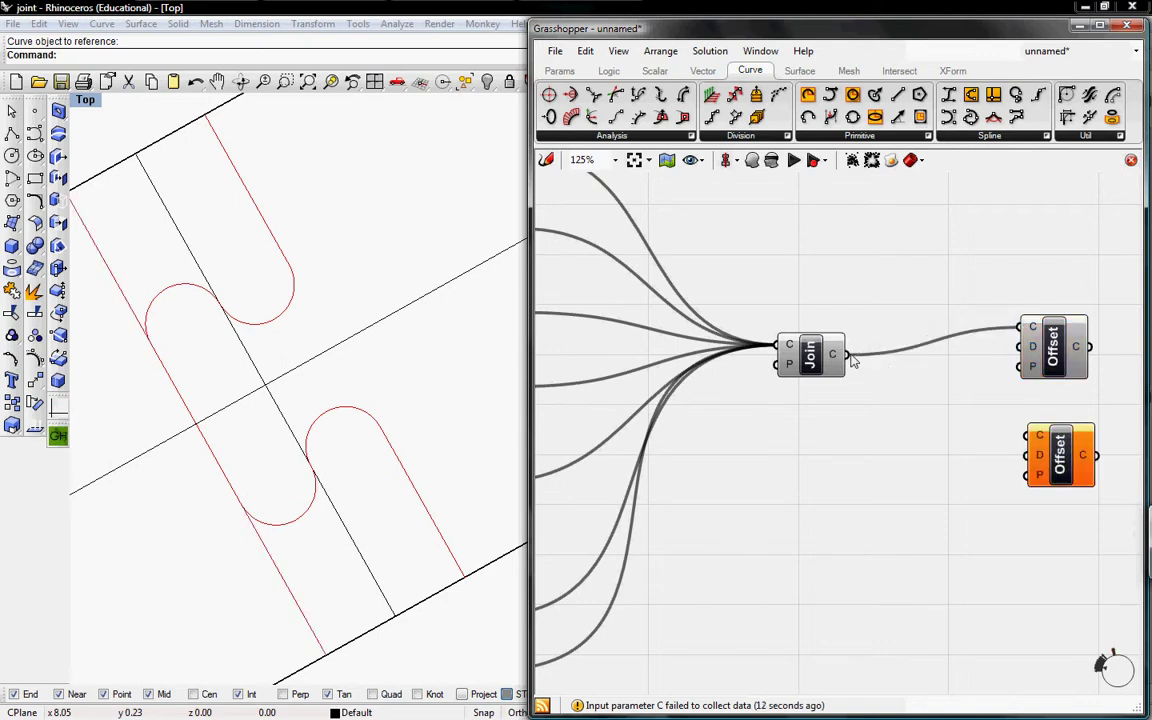
{"action": "left_click_drag", "start_coordinate": [852, 360], "coordinate": [1028, 436]}
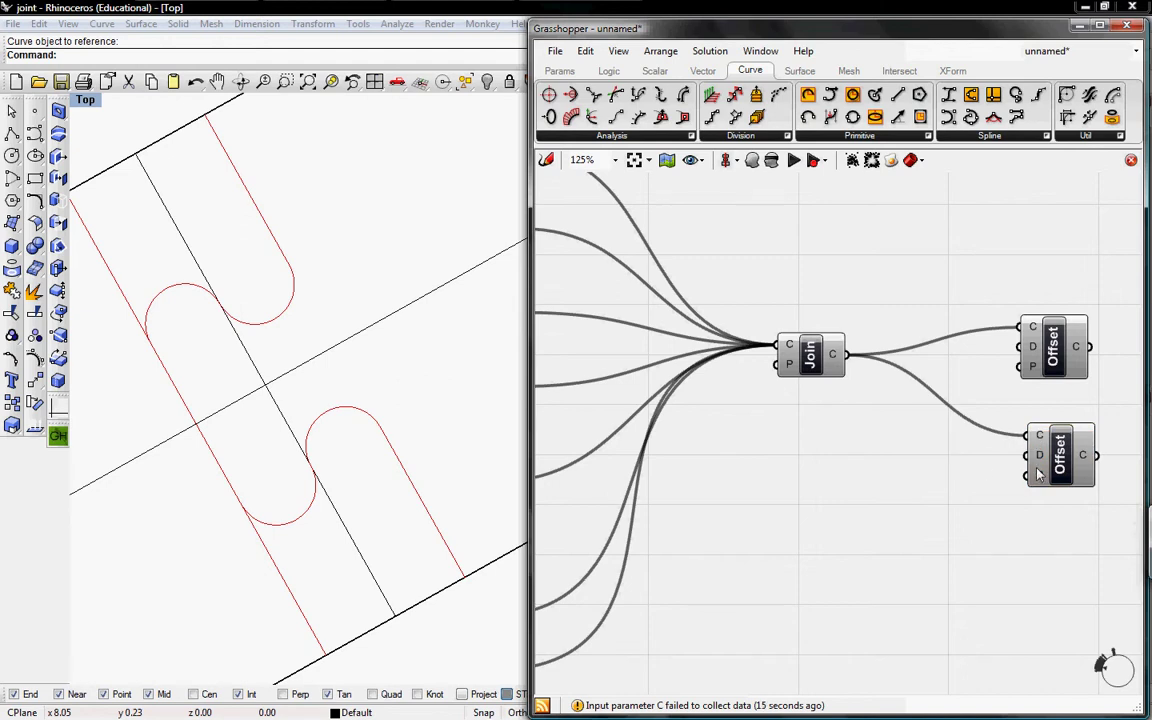
Step: Add a Number parameter below Join, name it 1/16", and try to set its value to 16
{"action": "left_click", "coordinate": [559, 71]}
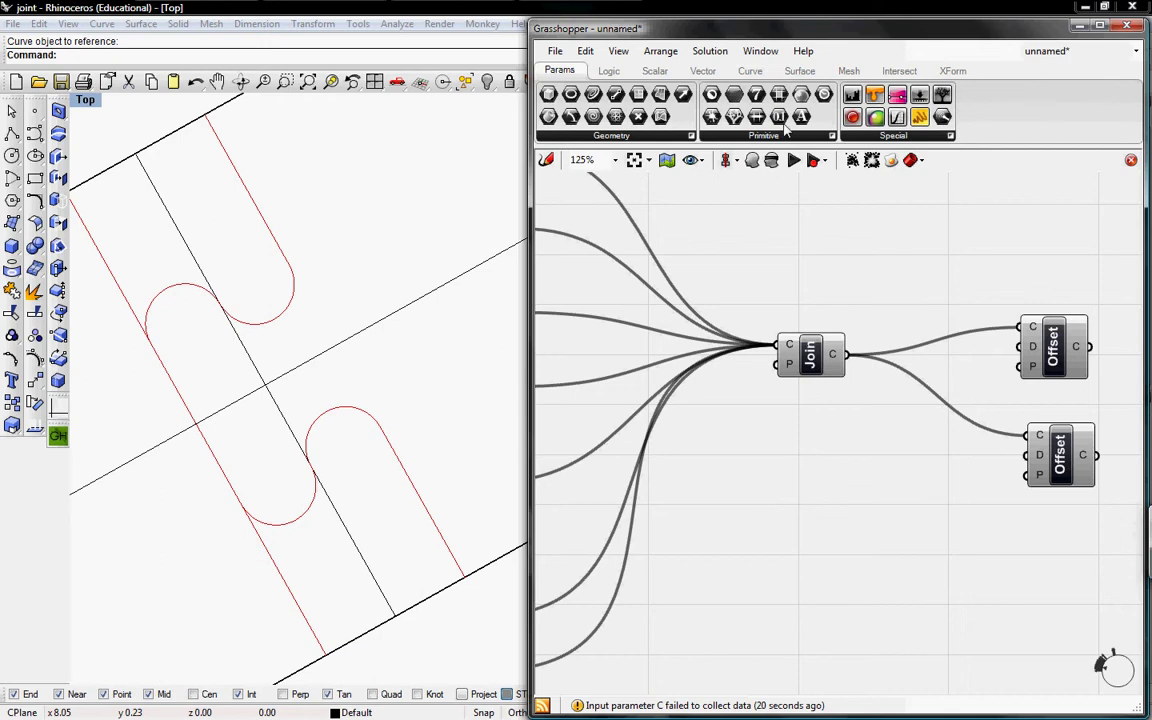
{"action": "left_click_drag", "start_coordinate": [800, 430], "coordinate": [776, 422]}
{"action": "right_click", "coordinate": [776, 421]}
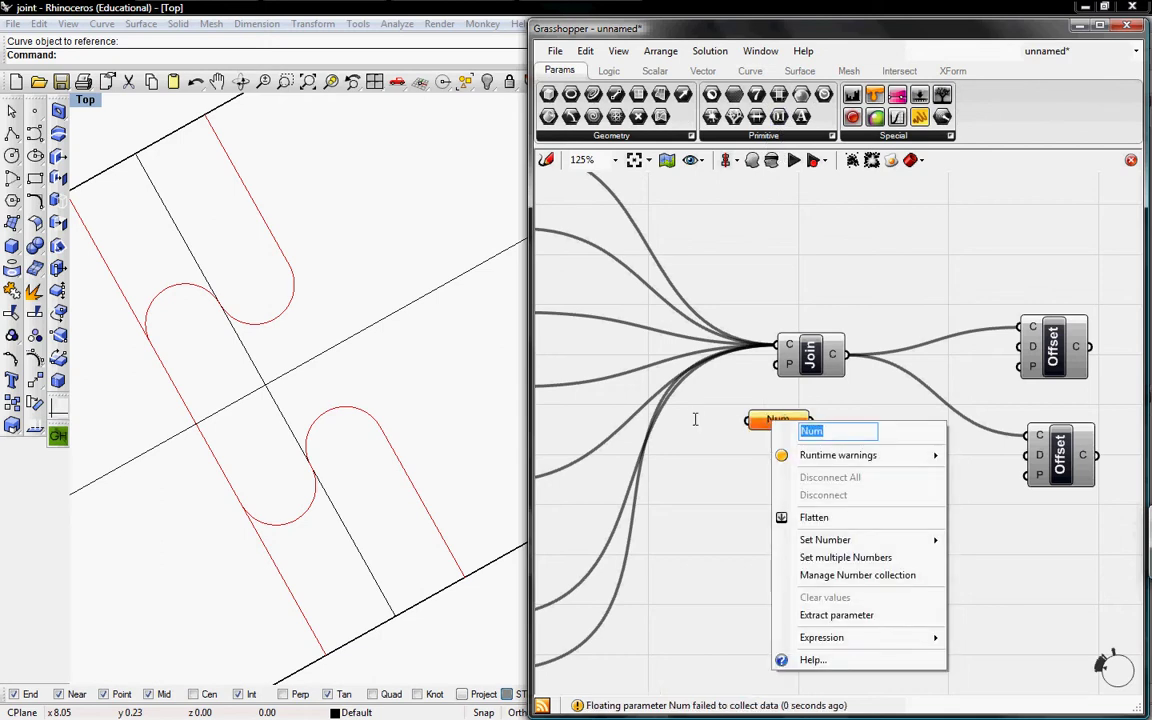
{"action": "type", "text": "1/16\""}
{"action": "mouse_move", "coordinate": [810, 546]}
{"action": "left_click", "coordinate": [676, 541]}
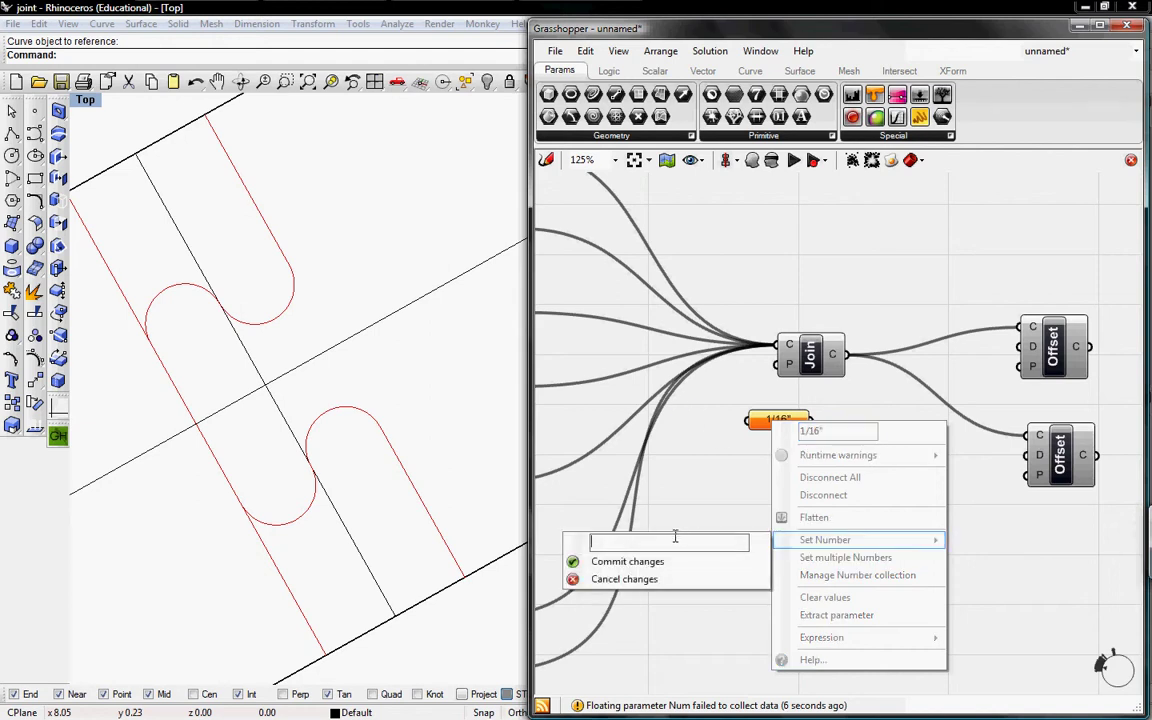
{"action": "type", "text": "16"}
{"action": "left_click", "coordinate": [642, 482]}
Step: Duplicate the 1/16" parameter below the original, name the copy 1/32" and set its value to 32
{"action": "left_click", "coordinate": [776, 428]}
{"action": "key", "text": "ctrl+c"}
{"action": "key", "text": "ctrl+v"}
{"action": "left_click_drag", "start_coordinate": [789, 434], "coordinate": [785, 462]}
{"action": "right_click", "coordinate": [783, 461]}
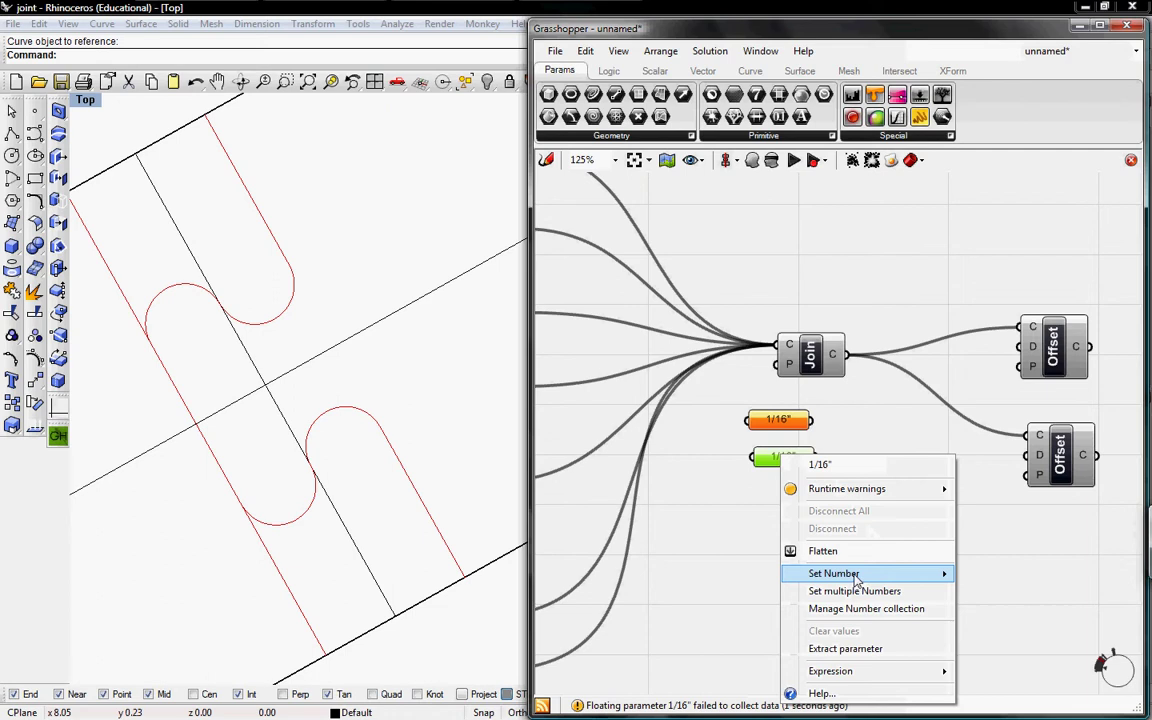
{"action": "mouse_move", "coordinate": [854, 576]}
{"action": "left_click", "coordinate": [666, 567]}
{"action": "right_click", "coordinate": [792, 455]}
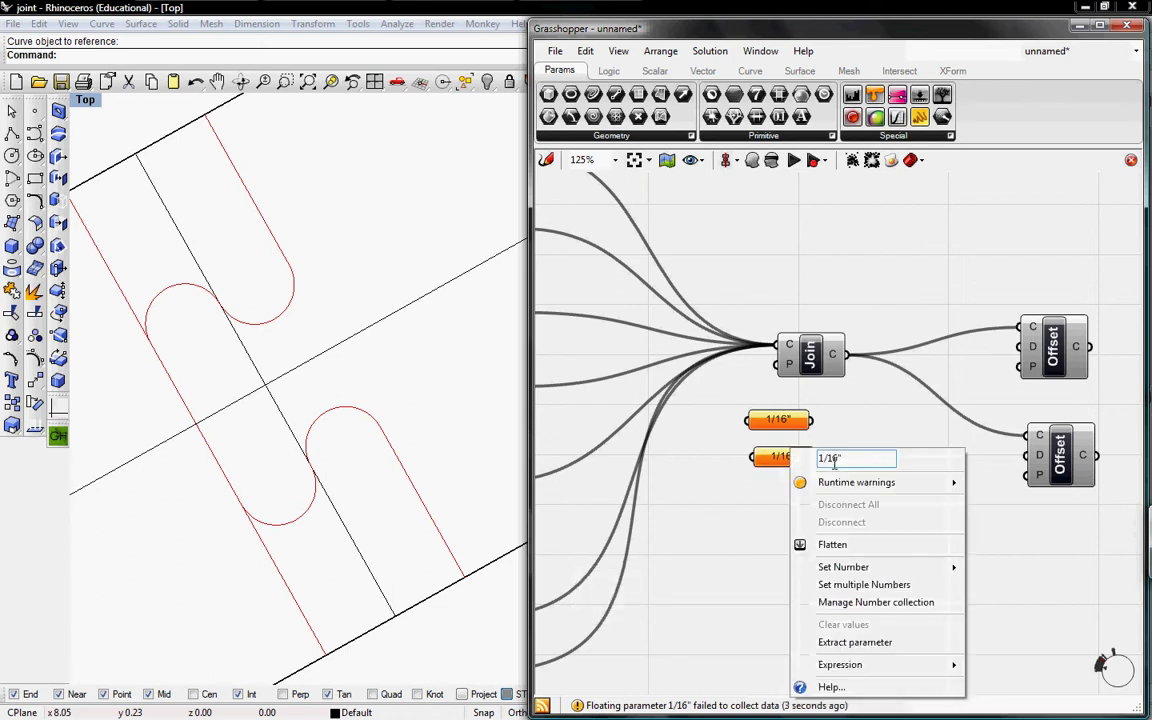
{"action": "left_click_drag", "start_coordinate": [838, 459], "coordinate": [828, 459]}
{"action": "type", "text": "32"}
{"action": "mouse_move", "coordinate": [867, 570]}
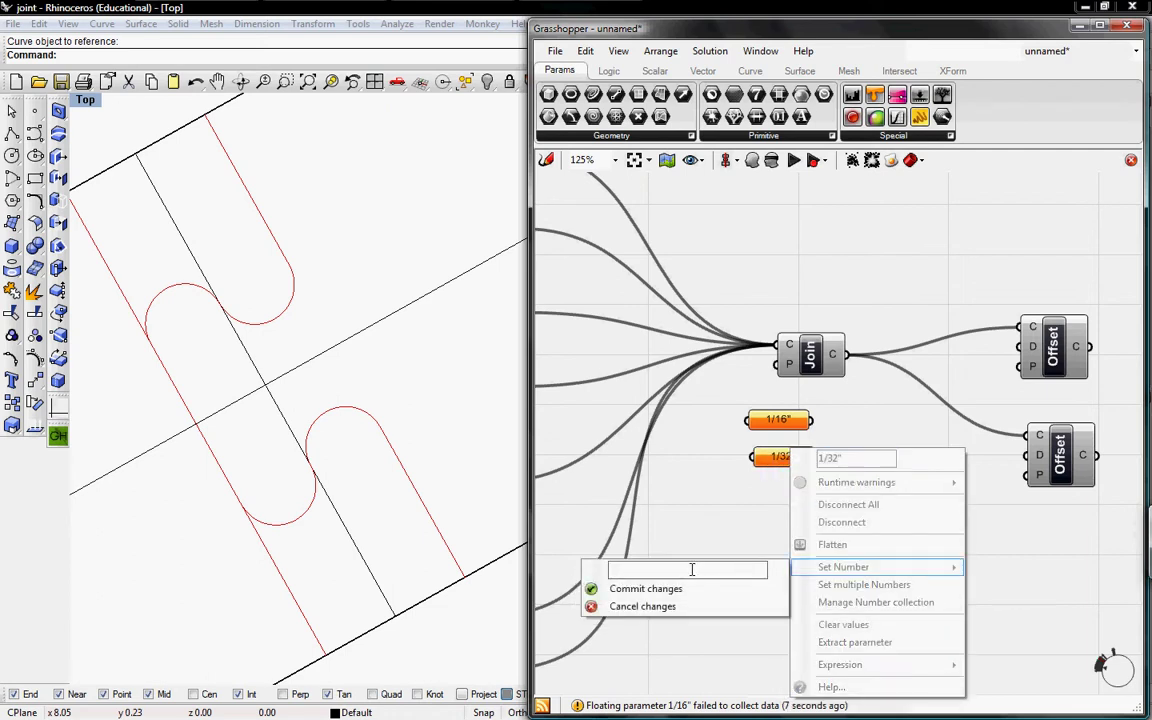
{"action": "type", "text": "1/32"}
{"action": "left_click", "coordinate": [660, 589]}
Step: Set the value of the 1/16" number parameter to 16
{"action": "right_click", "coordinate": [786, 421]}
{"action": "mouse_move", "coordinate": [858, 548]}
{"action": "type", "text": "16"}
{"action": "left_click", "coordinate": [675, 564]}
Step: Duplicate the 1/32" parameter below it, name the copy 1/64" and set its value to 64
{"action": "left_click", "coordinate": [786, 457]}
{"action": "key", "text": "ctrl+c"}
{"action": "key", "text": "ctrl+v"}
{"action": "left_click_drag", "start_coordinate": [795, 473], "coordinate": [784, 491]}
{"action": "right_click", "coordinate": [785, 490]}
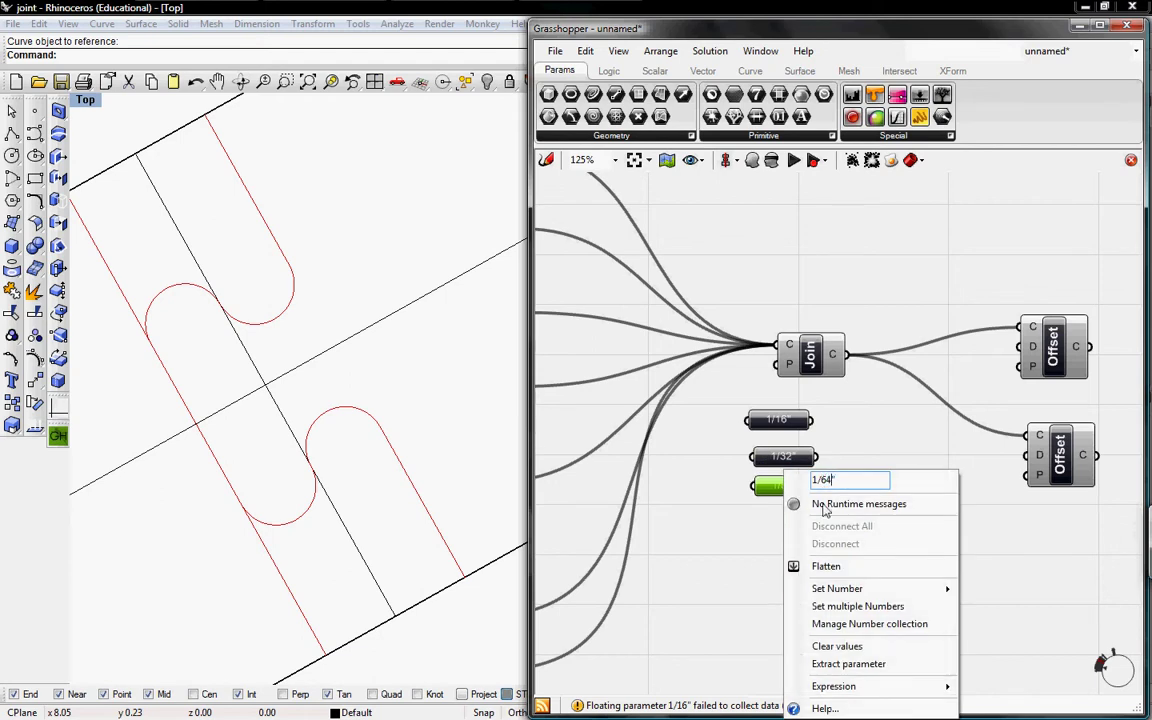
{"action": "mouse_move", "coordinate": [840, 588]}
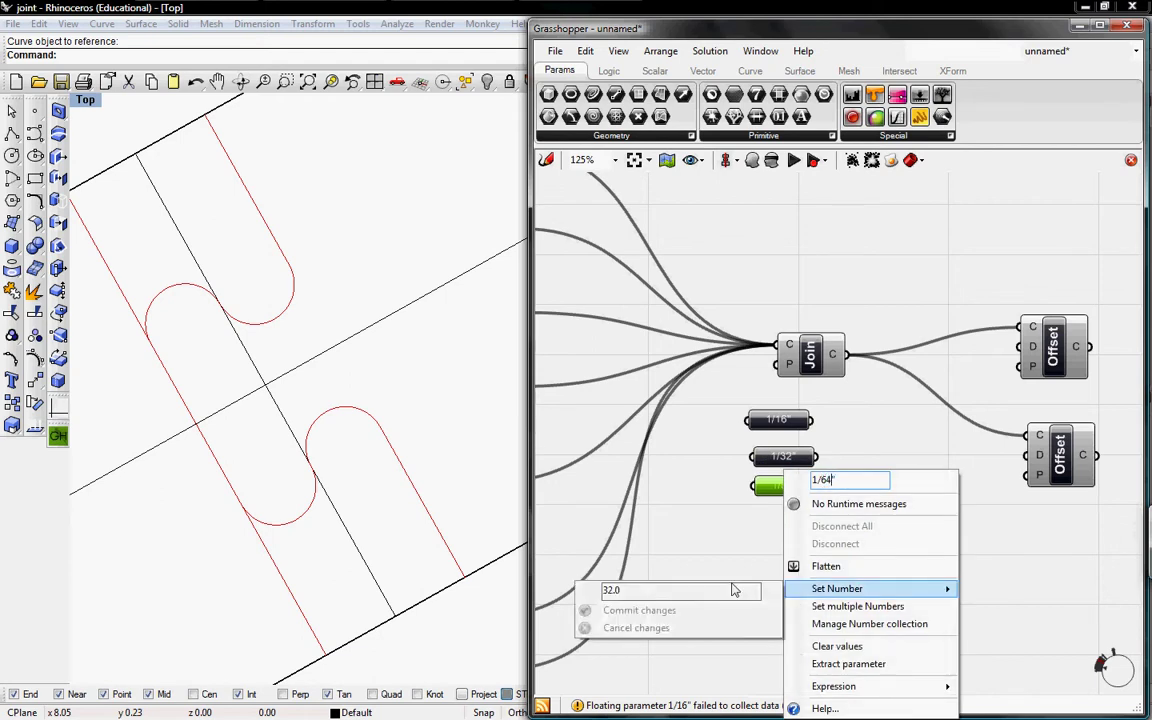
{"action": "double_click", "coordinate": [626, 590]}
{"action": "type", "text": "64"}
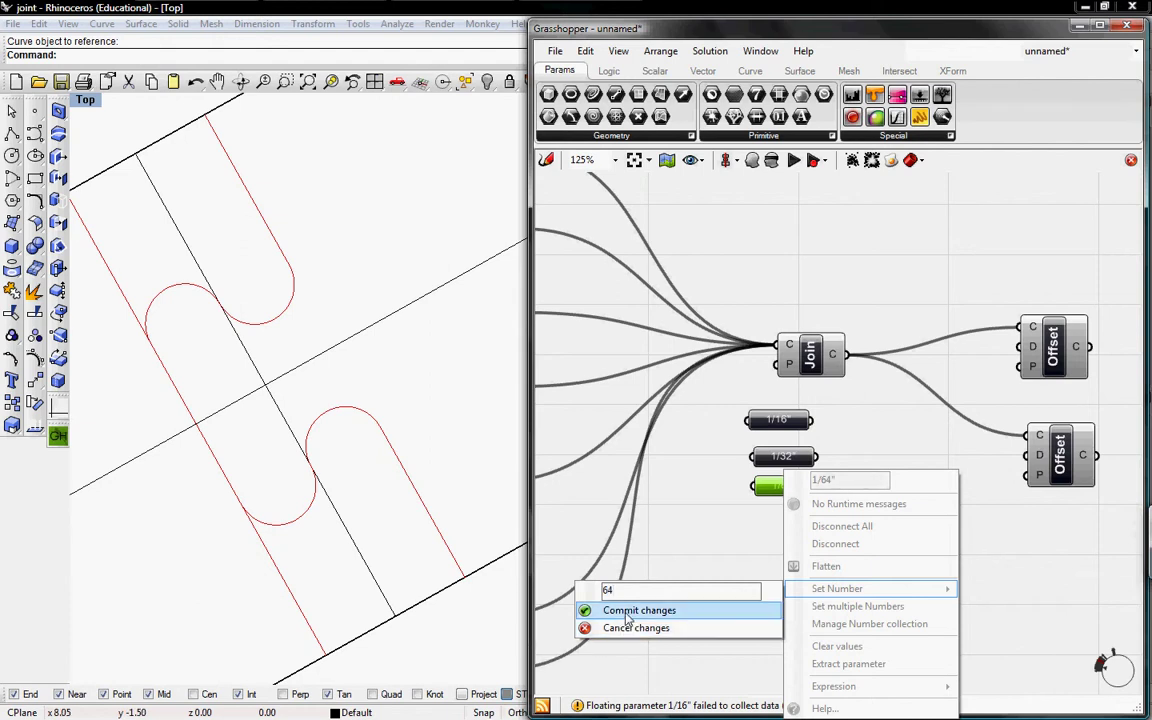
{"action": "left_click", "coordinate": [628, 610]}
Step: Duplicate the 1/64" parameter below it, name the copy 1/128" and set its value to 128
{"action": "left_click_drag", "start_coordinate": [782, 488], "coordinate": [797, 537], "text": "alt"}
{"action": "right_click", "coordinate": [797, 537]}
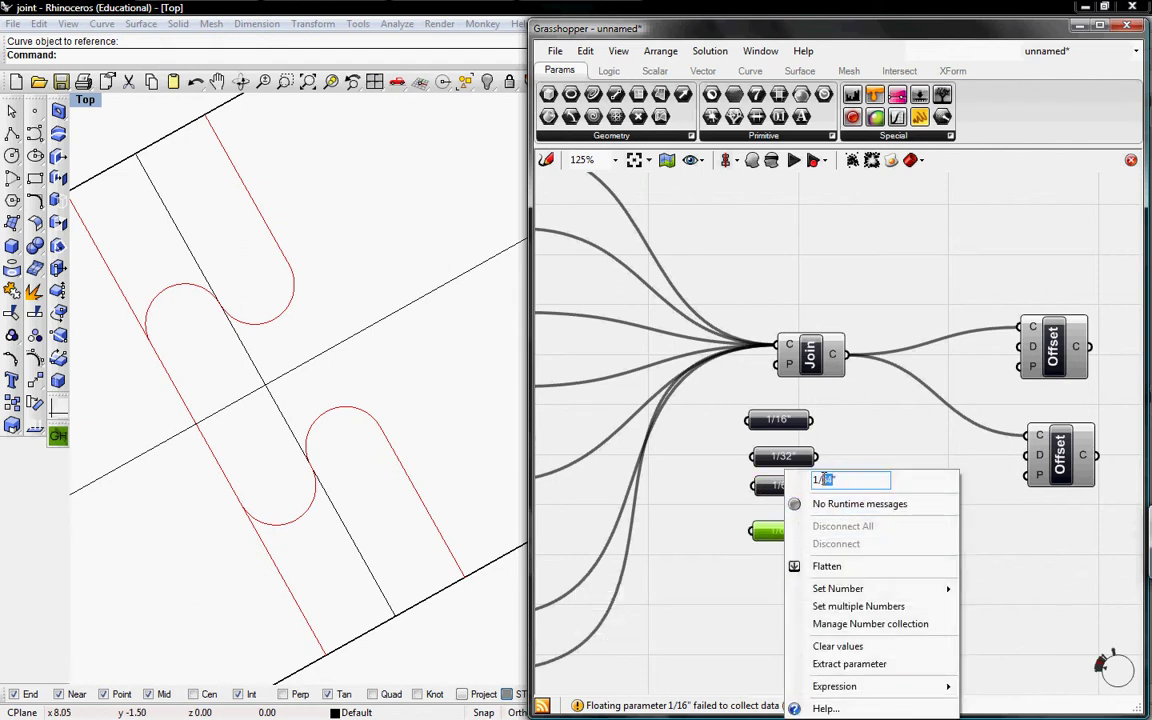
{"action": "type", "text": "128"}
{"action": "mouse_move", "coordinate": [835, 589]}
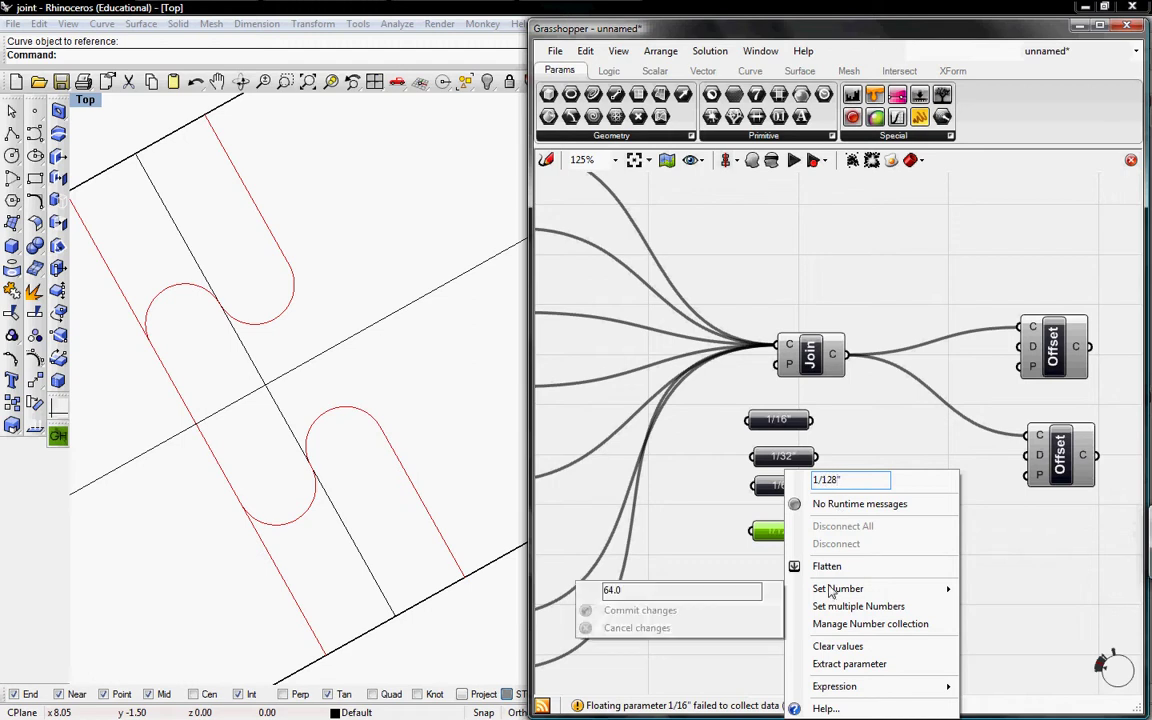
{"action": "type", "text": "128"}
{"action": "left_click", "coordinate": [606, 609]}
Step: Add a one-variable function component beside the lower Offset and move the four number parameters farther away from it
{"action": "right_click_drag", "start_coordinate": [861, 419], "coordinate": [797, 419]}
{"action": "left_click", "coordinate": [608, 70]}
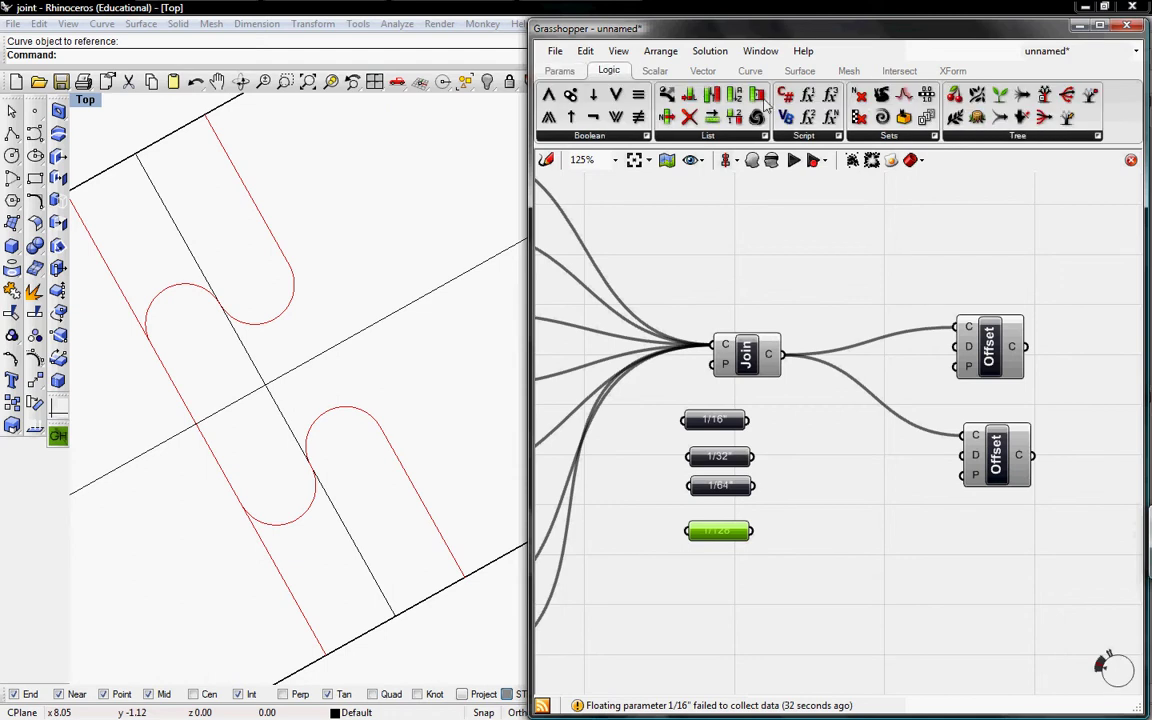
{"action": "left_click", "coordinate": [809, 96]}
{"action": "left_click", "coordinate": [863, 385]}
{"action": "left_click_drag", "start_coordinate": [863, 385], "coordinate": [896, 459]}
{"action": "left_click_drag", "start_coordinate": [765, 560], "coordinate": [595, 350]}
{"action": "left_click_drag", "start_coordinate": [712, 421], "coordinate": [590, 417]}
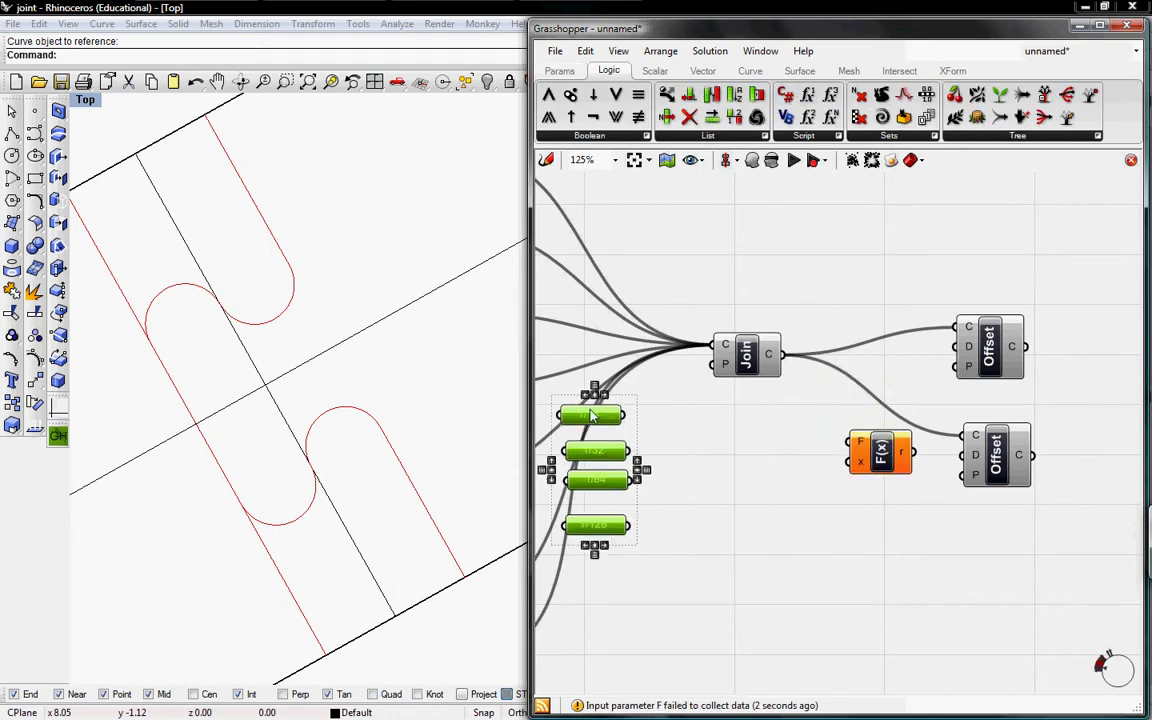
Step: Add a Receiver that takes the 1/16" parameter and passes it to the function's x input
{"action": "left_click", "coordinate": [559, 70]}
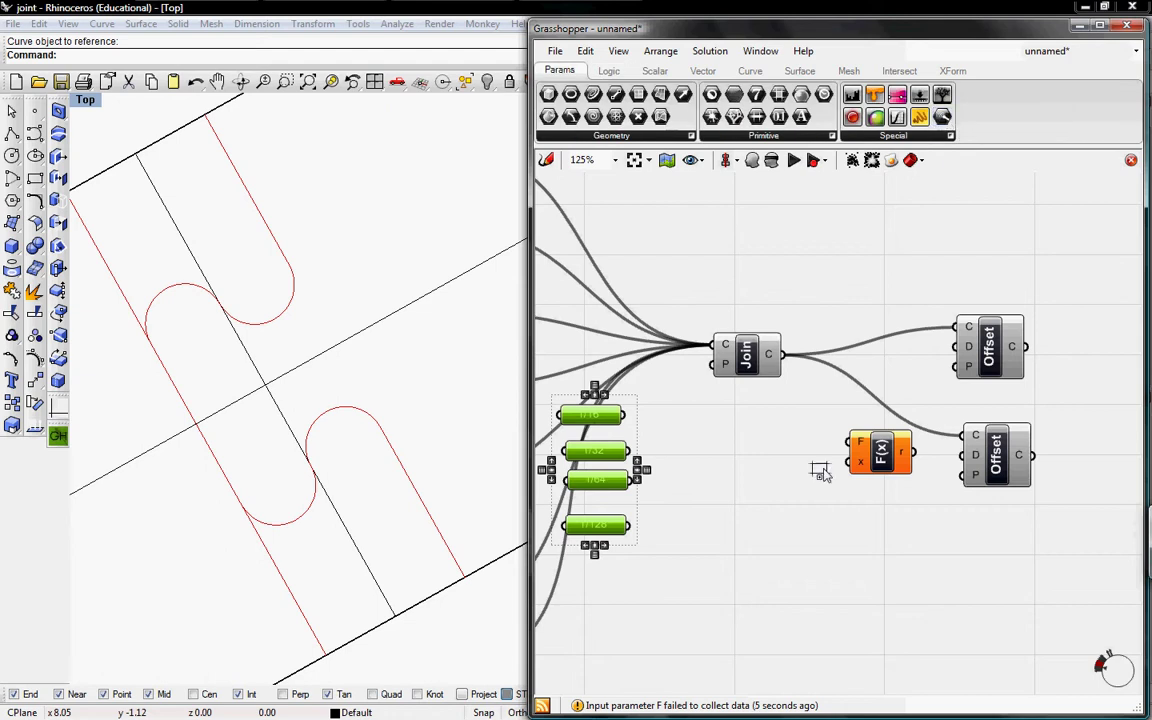
{"action": "left_click", "coordinate": [740, 459]}
{"action": "left_click_drag", "start_coordinate": [773, 459], "coordinate": [849, 462]}
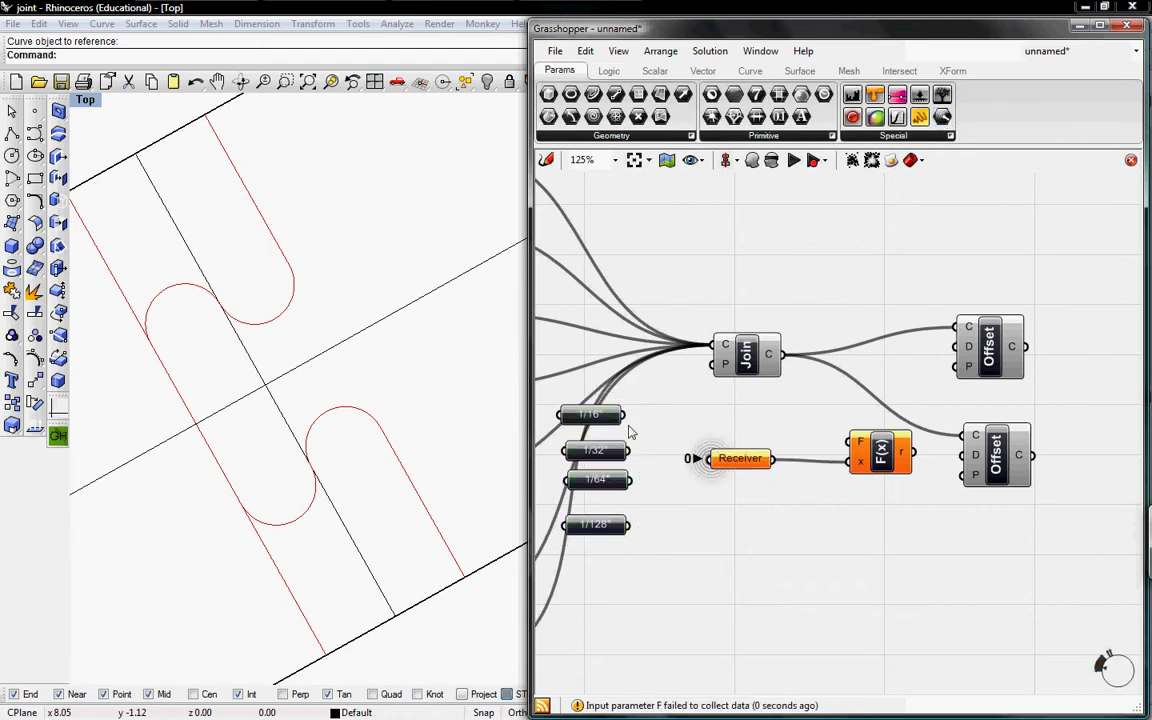
{"action": "left_click_drag", "start_coordinate": [625, 414], "coordinate": [708, 458]}
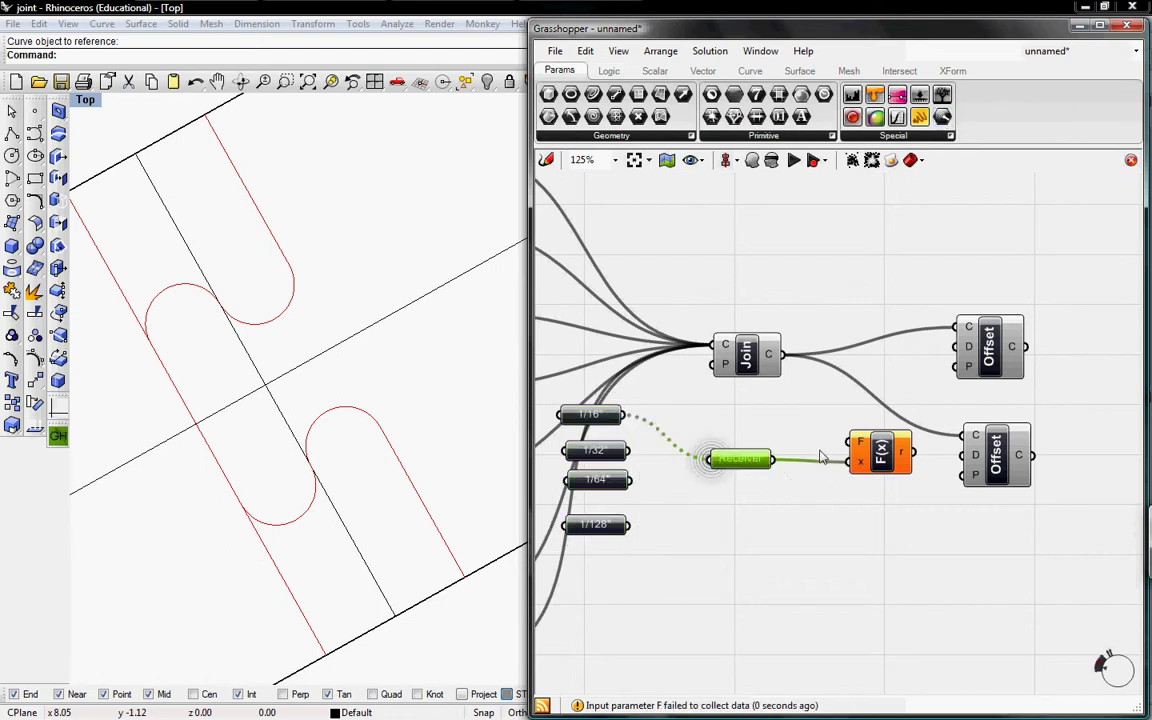
Step: Set the function's expression to (1/x)/24 and connect its result to the upper Offset's distance input
{"action": "right_click", "coordinate": [858, 446]}
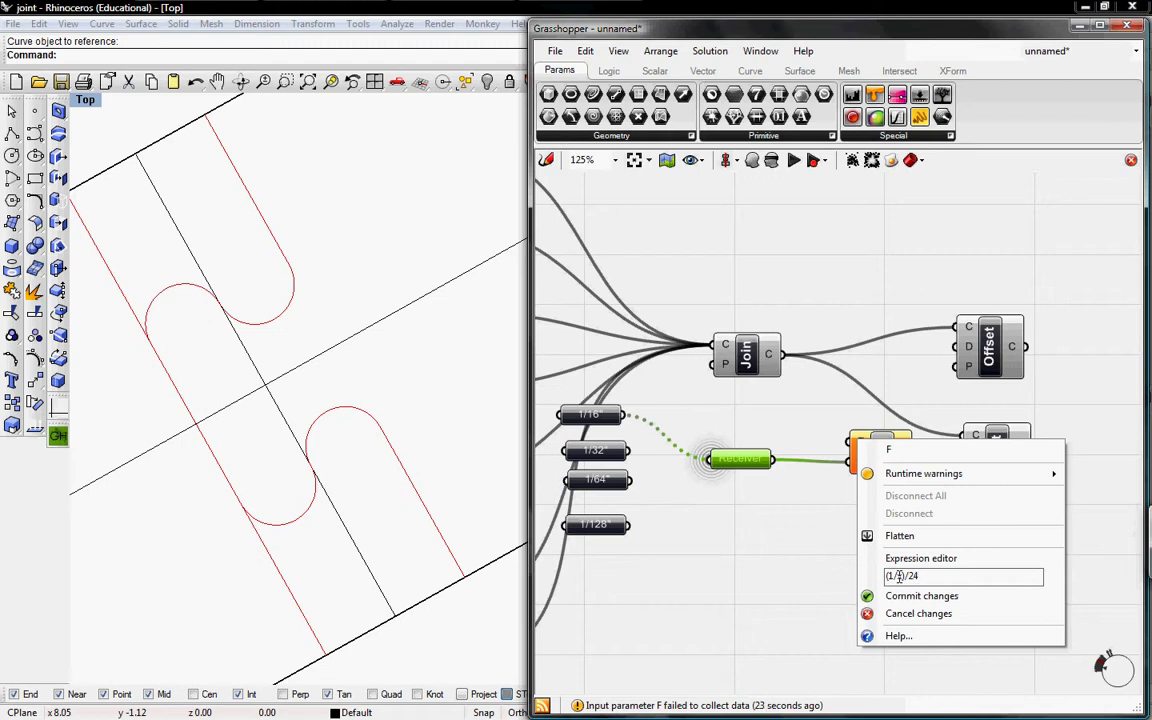
{"action": "left_click", "coordinate": [874, 596]}
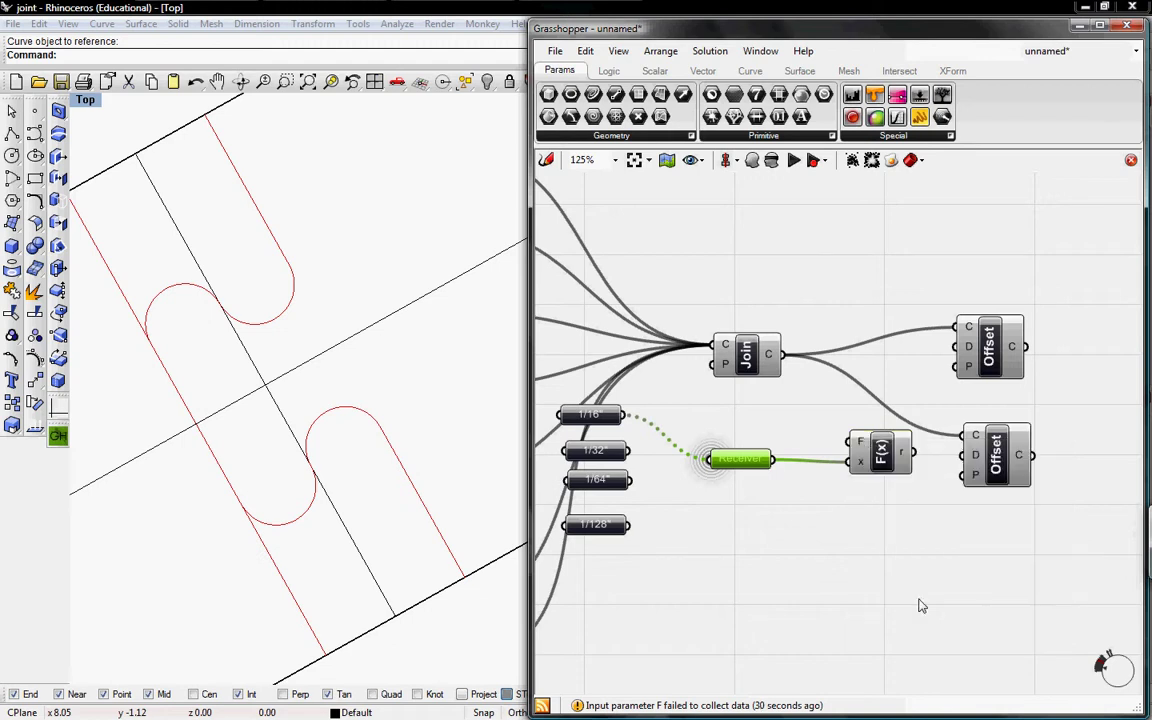
{"action": "left_click", "coordinate": [880, 428]}
{"action": "left_click_drag", "start_coordinate": [912, 426], "coordinate": [957, 346]}
Step: Duplicate the function, change the copy's expression to -(1/x)/24 and connect its result to the lower Offset's distance input
{"action": "left_click", "coordinate": [897, 432]}
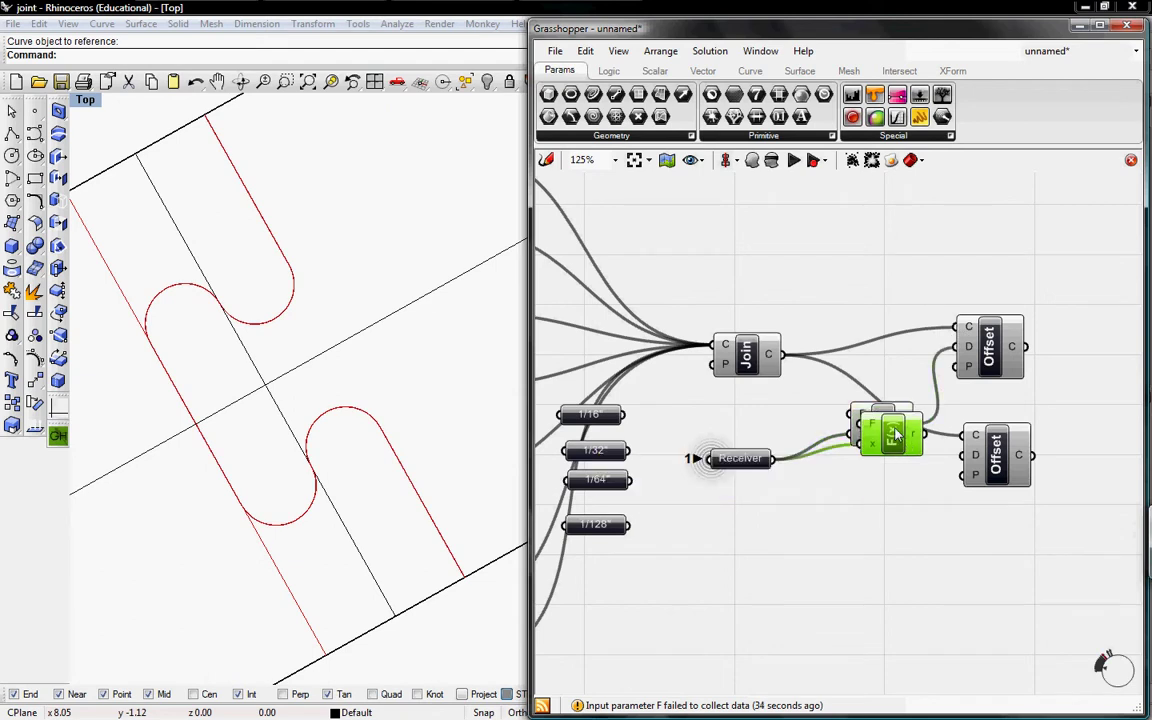
{"action": "left_click_drag", "start_coordinate": [866, 416], "coordinate": [866, 470], "text": "alt"}
{"action": "right_click", "coordinate": [866, 470]}
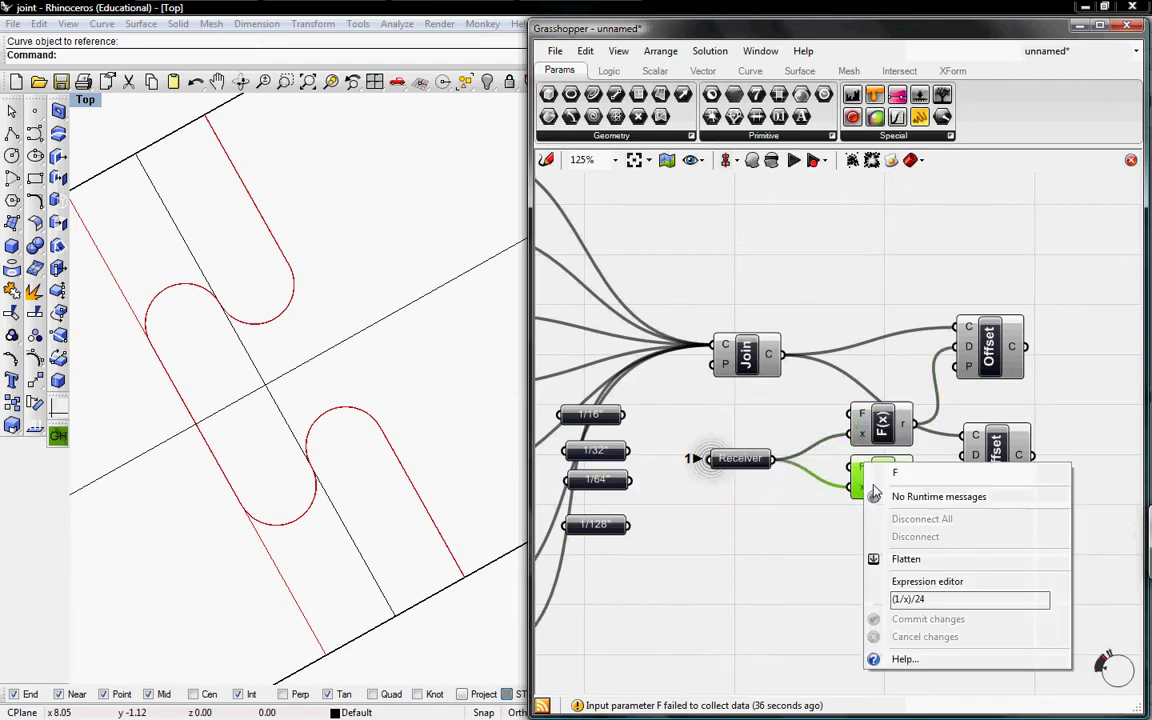
{"action": "left_click", "coordinate": [892, 599]}
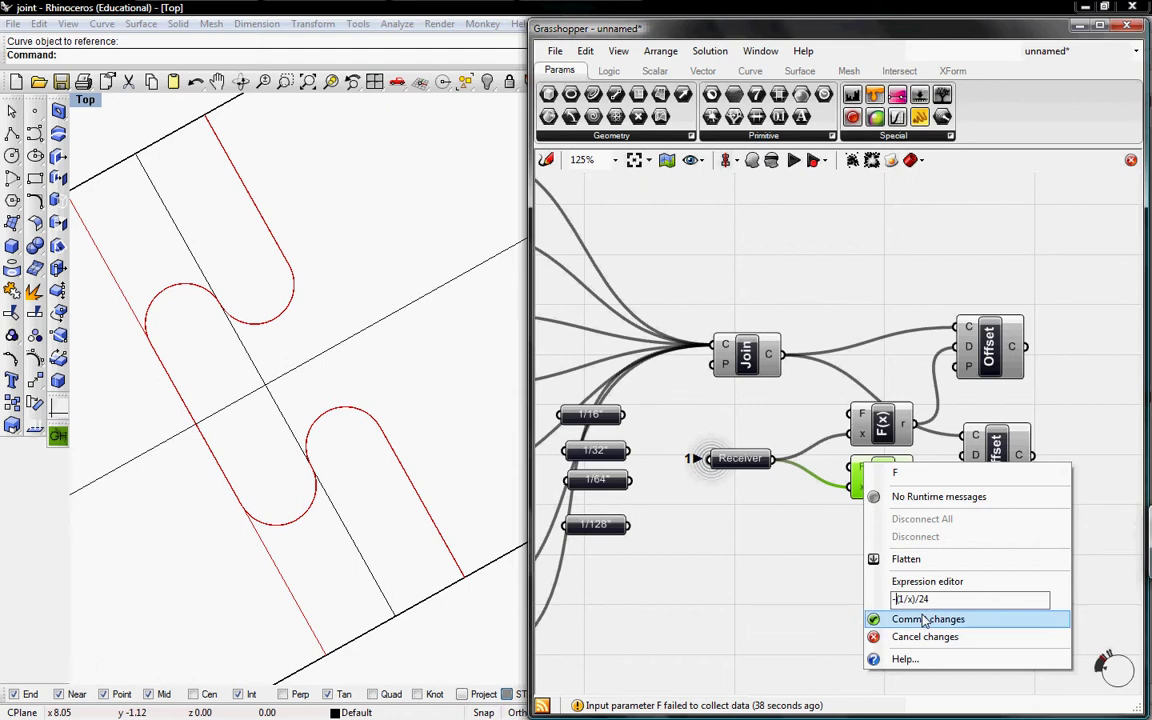
{"action": "left_click", "coordinate": [908, 618]}
{"action": "left_click_drag", "start_coordinate": [916, 477], "coordinate": [962, 456]}
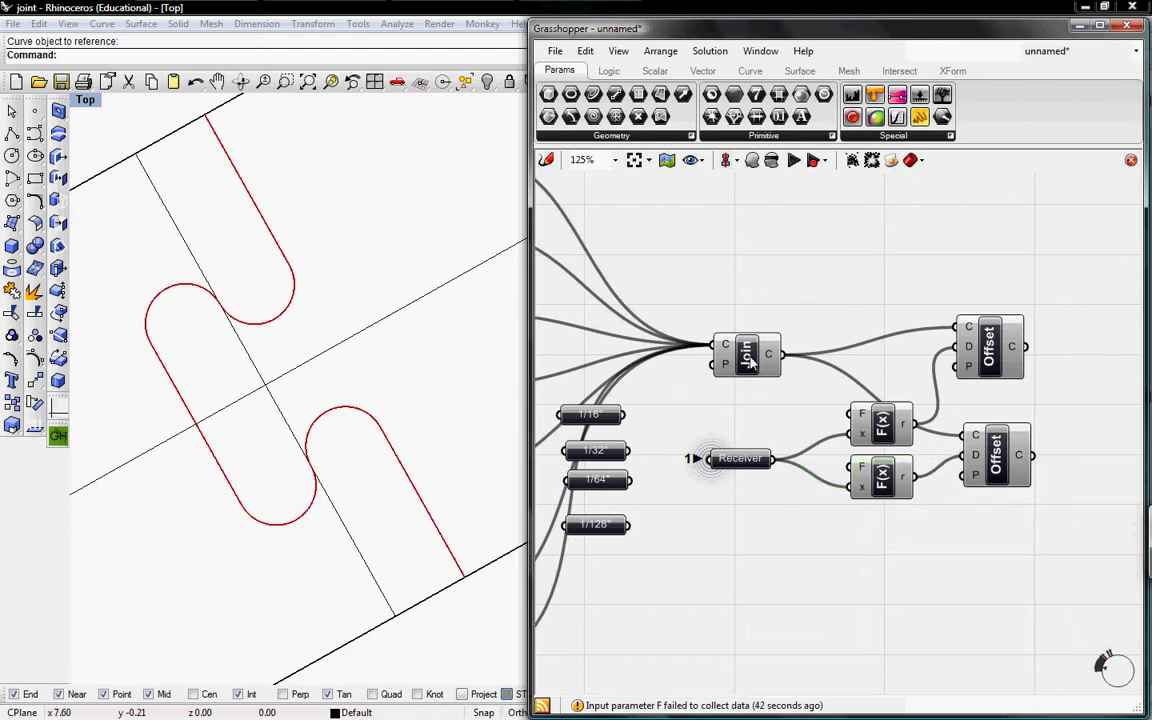
Step: Turn off the Join component's preview and inspect the two offset curves along the joint in the Top viewport
{"action": "right_click", "coordinate": [783, 366]}
{"action": "scroll", "coordinate": [236, 474], "scroll_direction": "up", "scroll_amount": 10}
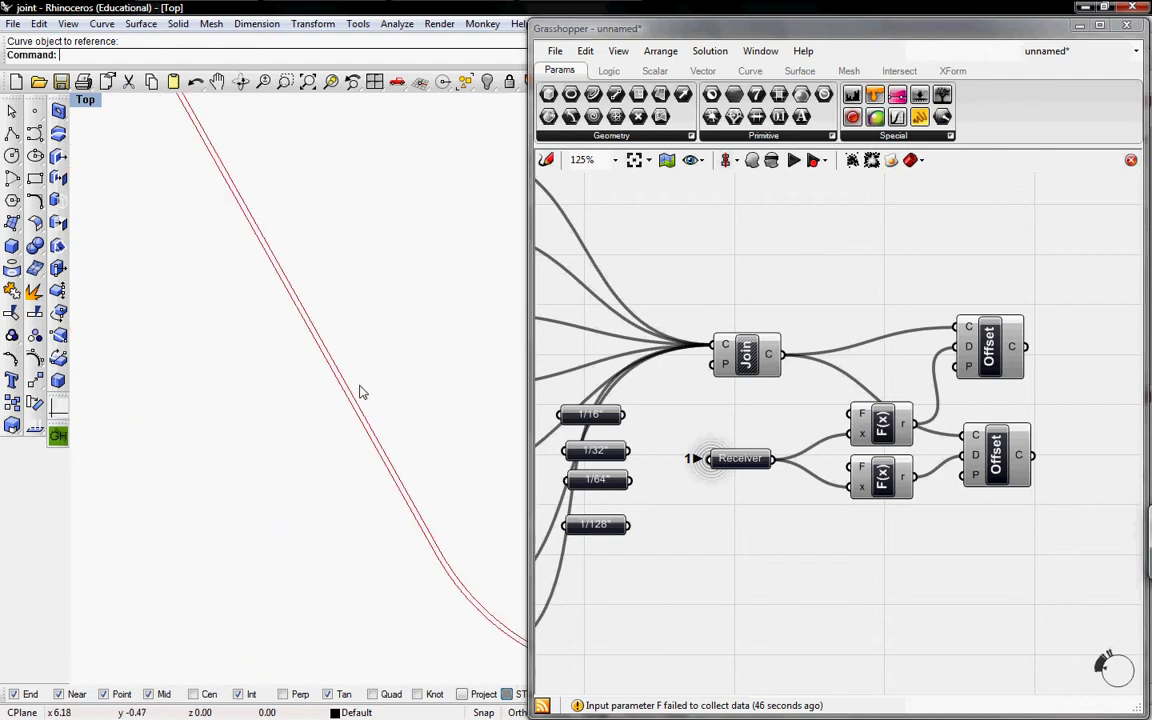
{"action": "scroll", "coordinate": [360, 392], "scroll_direction": "down", "scroll_amount": 2}
{"action": "right_click_drag", "start_coordinate": [486, 557], "coordinate": [288, 466]}
{"action": "scroll", "coordinate": [288, 466], "scroll_direction": "down", "scroll_amount": 6}
{"action": "right_click_drag", "start_coordinate": [315, 370], "coordinate": [195, 352]}
{"action": "right_click_drag", "start_coordinate": [485, 412], "coordinate": [377, 488]}
{"action": "scroll", "coordinate": [405, 530], "scroll_direction": "up", "scroll_amount": 5}
{"action": "scroll", "coordinate": [410, 500], "scroll_direction": "down", "scroll_amount": 2}
{"action": "scroll", "coordinate": [378, 462], "scroll_direction": "down", "scroll_amount": 8}
{"action": "scroll", "coordinate": [375, 461], "scroll_direction": "down", "scroll_amount": 5}
{"action": "right_click_drag", "start_coordinate": [272, 268], "coordinate": [299, 378]}
{"action": "scroll", "coordinate": [415, 525], "scroll_direction": "up", "scroll_amount": 12}
{"action": "right_click_drag", "start_coordinate": [396, 425], "coordinate": [396, 530], "text": "ctrl"}
{"action": "right_click_drag", "start_coordinate": [270, 335], "coordinate": [282, 407]}
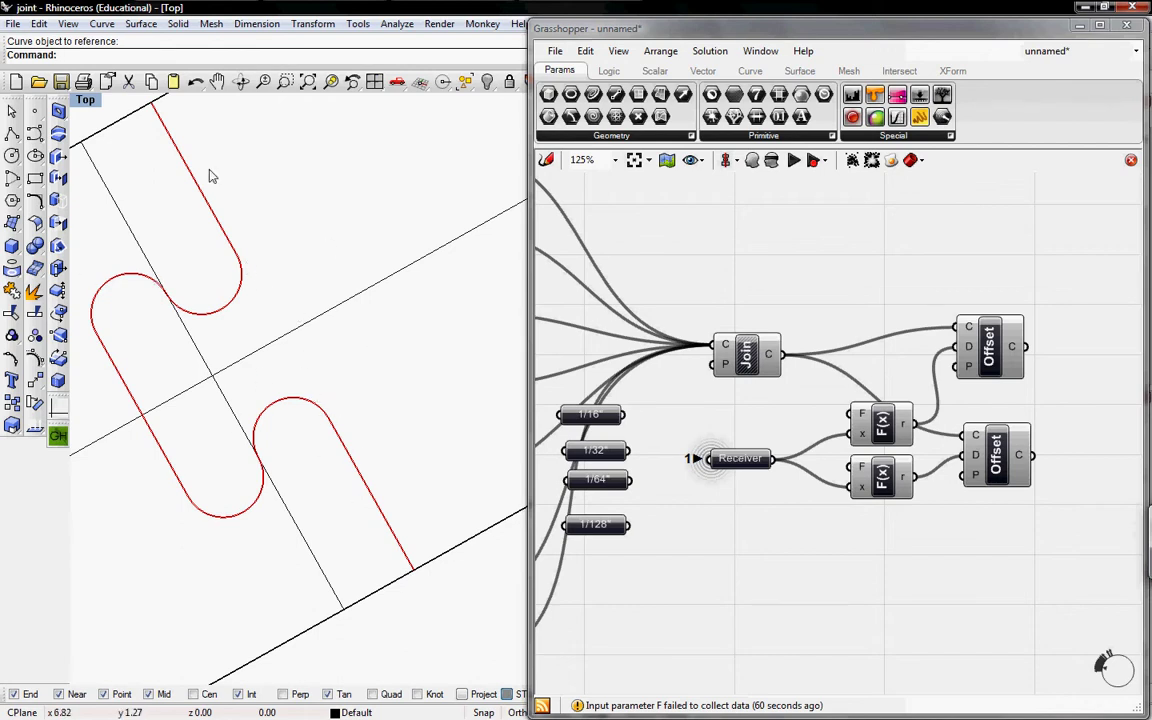
Step: Add two curve End Points components, one beside each Offset component
{"action": "right_click_drag", "start_coordinate": [1000, 410], "coordinate": [894, 413]}
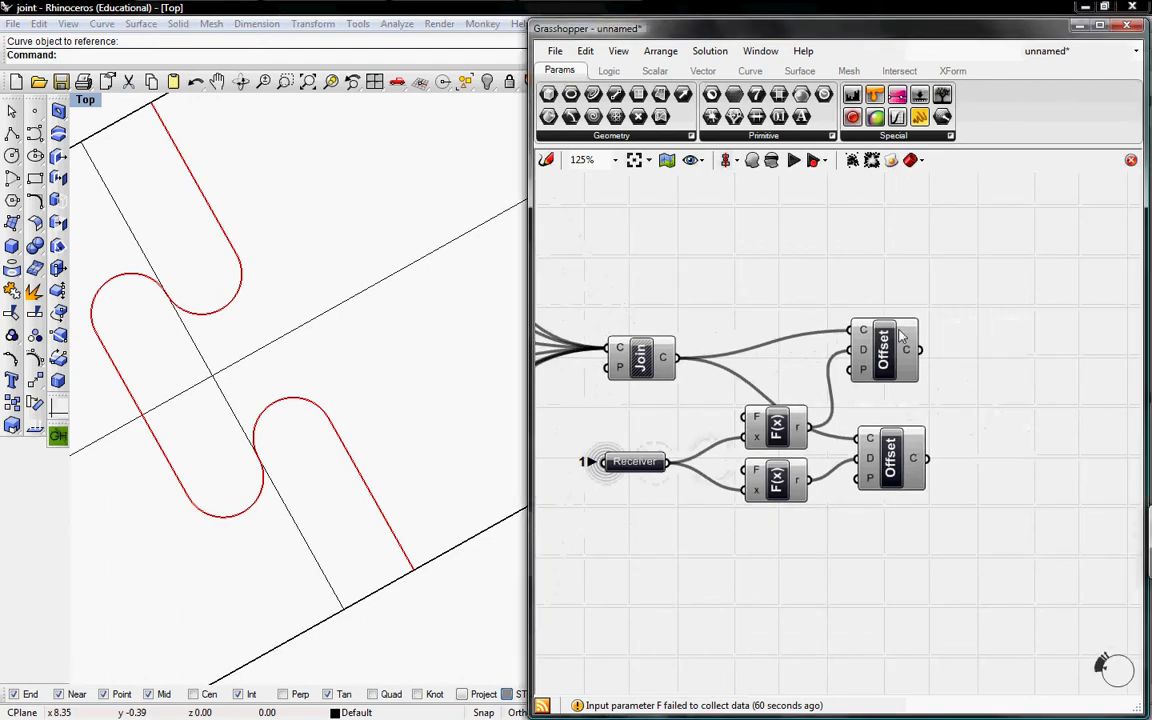
{"action": "left_click_drag", "start_coordinate": [908, 325], "coordinate": [914, 313]}
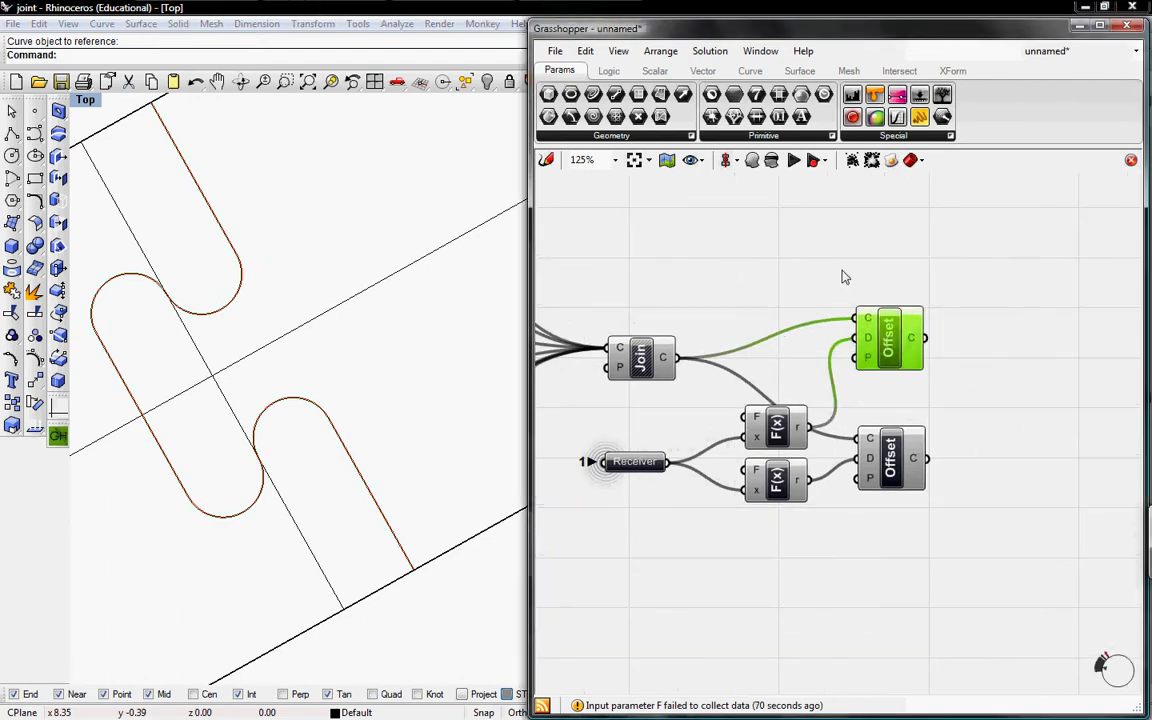
{"action": "left_click", "coordinate": [750, 71]}
{"action": "left_click", "coordinate": [611, 135]}
{"action": "left_click", "coordinate": [565, 288]}
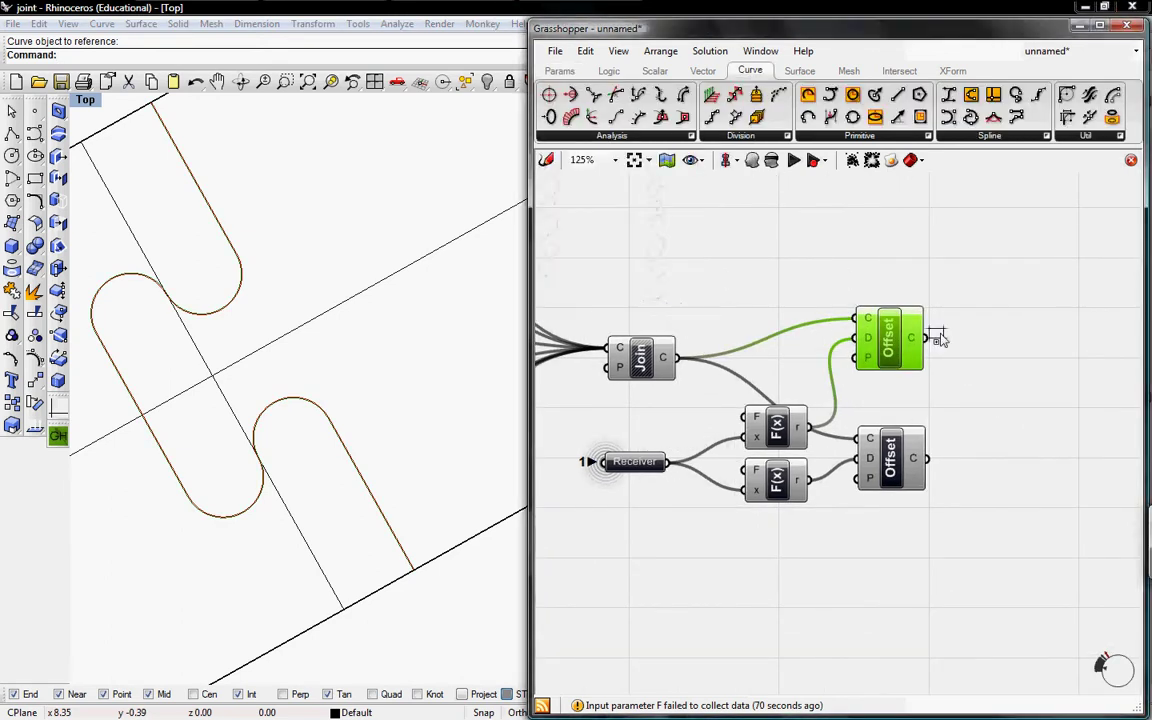
{"action": "left_click", "coordinate": [997, 324]}
{"action": "left_click_drag", "start_coordinate": [996, 324], "coordinate": [1047, 470]}
Step: Connect each Offset's curve output to its own End Points component and line the two components up
{"action": "left_click_drag", "start_coordinate": [927, 459], "coordinate": [1016, 460]}
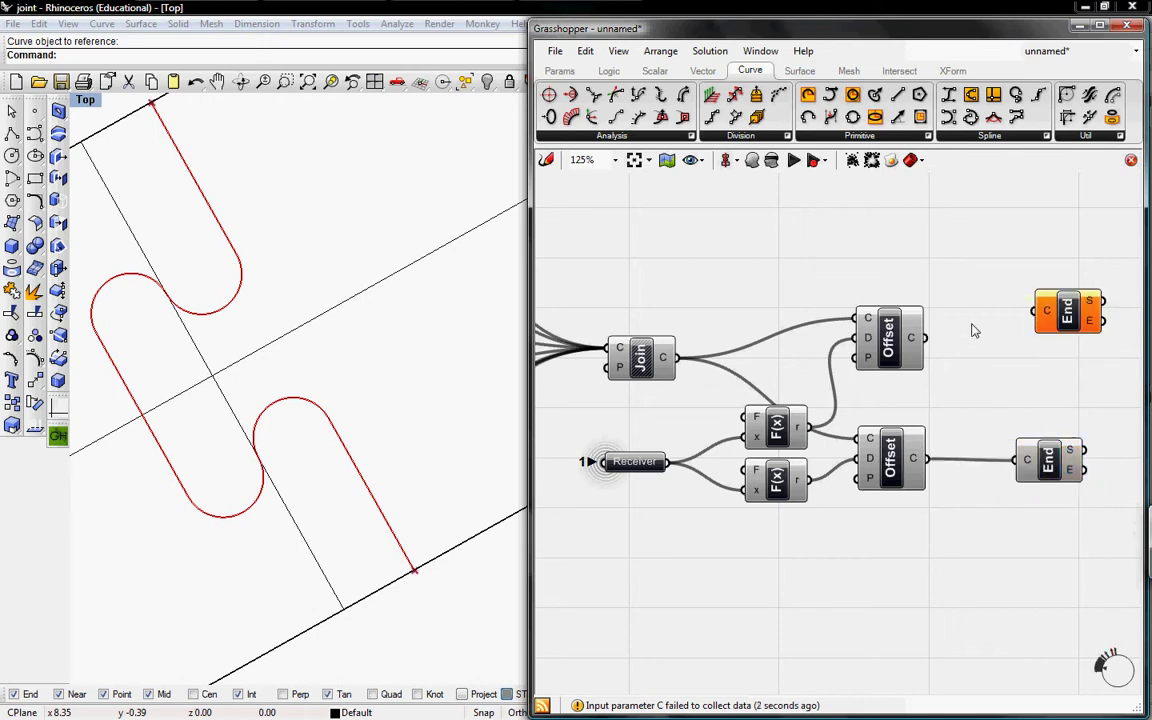
{"action": "mouse_move", "coordinate": [938, 340]}
{"action": "left_mouse_down"}
{"action": "mouse_move", "coordinate": [1049, 312]}
{"action": "mouse_move", "coordinate": [925, 338]}
{"action": "left_mouse_up"}
{"action": "right_click_drag", "start_coordinate": [1058, 345], "coordinate": [782, 333]}
{"action": "left_click_drag", "start_coordinate": [796, 301], "coordinate": [761, 331]}
{"action": "left_click_drag", "start_coordinate": [771, 447], "coordinate": [757, 437]}
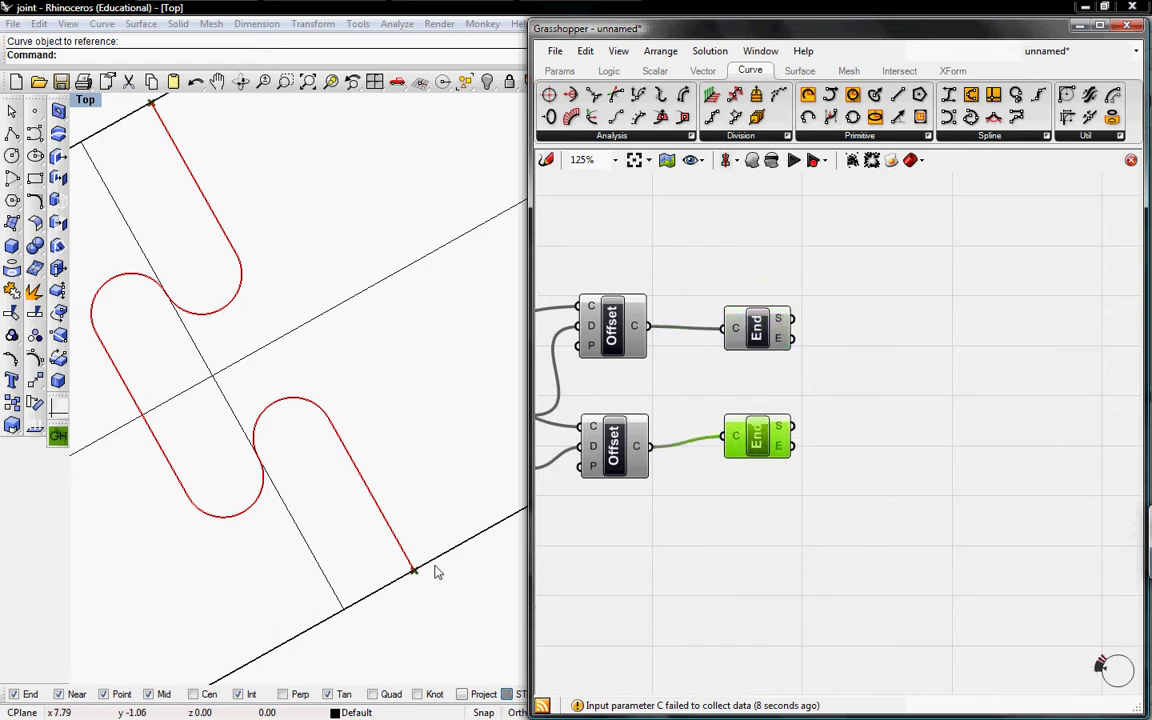
Step: Add a Line component between the start points of the two End Points components and duplicate it
{"action": "scroll", "coordinate": [419, 571], "scroll_direction": "up", "scroll_amount": 5}
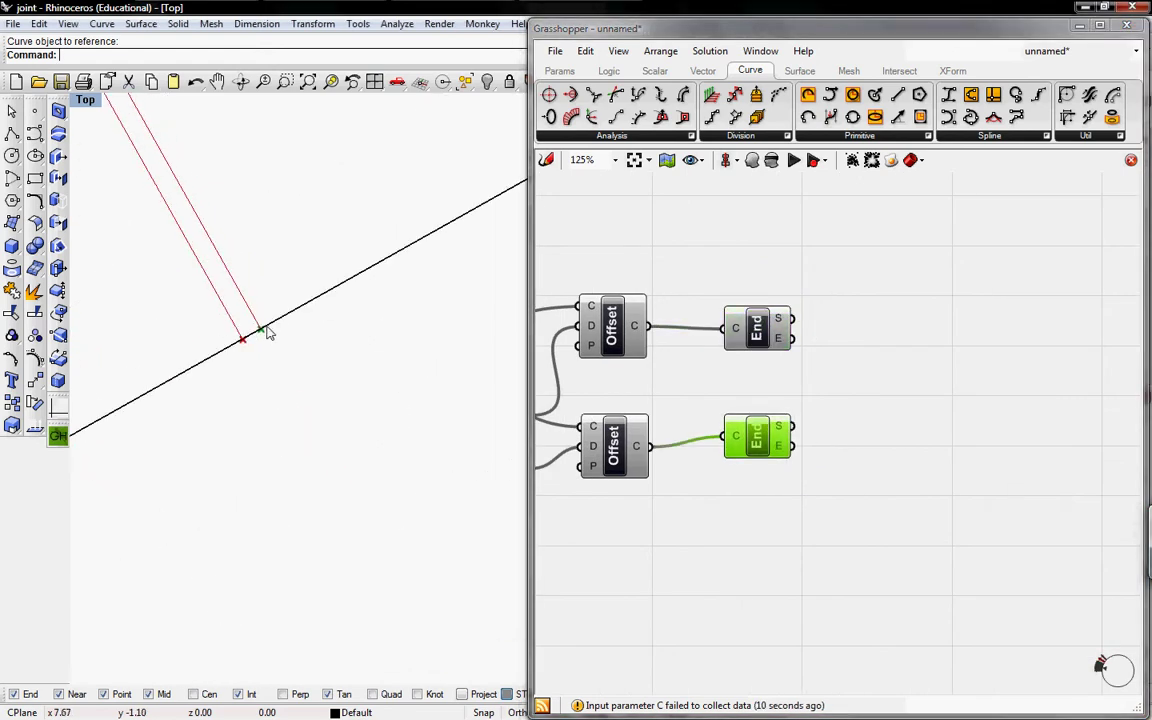
{"action": "left_click_drag", "start_coordinate": [902, 96], "coordinate": [957, 294]}
{"action": "mouse_move", "coordinate": [787, 319]}
{"action": "left_mouse_down"}
{"action": "mouse_move", "coordinate": [904, 300]}
{"action": "mouse_move", "coordinate": [795, 307]}
{"action": "mouse_move", "coordinate": [928, 289]}
{"action": "mouse_move", "coordinate": [794, 425]}
{"action": "left_mouse_up"}
{"action": "key", "text": "ctrl+c"}
{"action": "key", "text": "ctrl+v"}
Step: Connect the end points of both End Points components to the second Line and space the two Line components apart
{"action": "left_click_drag", "start_coordinate": [954, 309], "coordinate": [801, 327]}
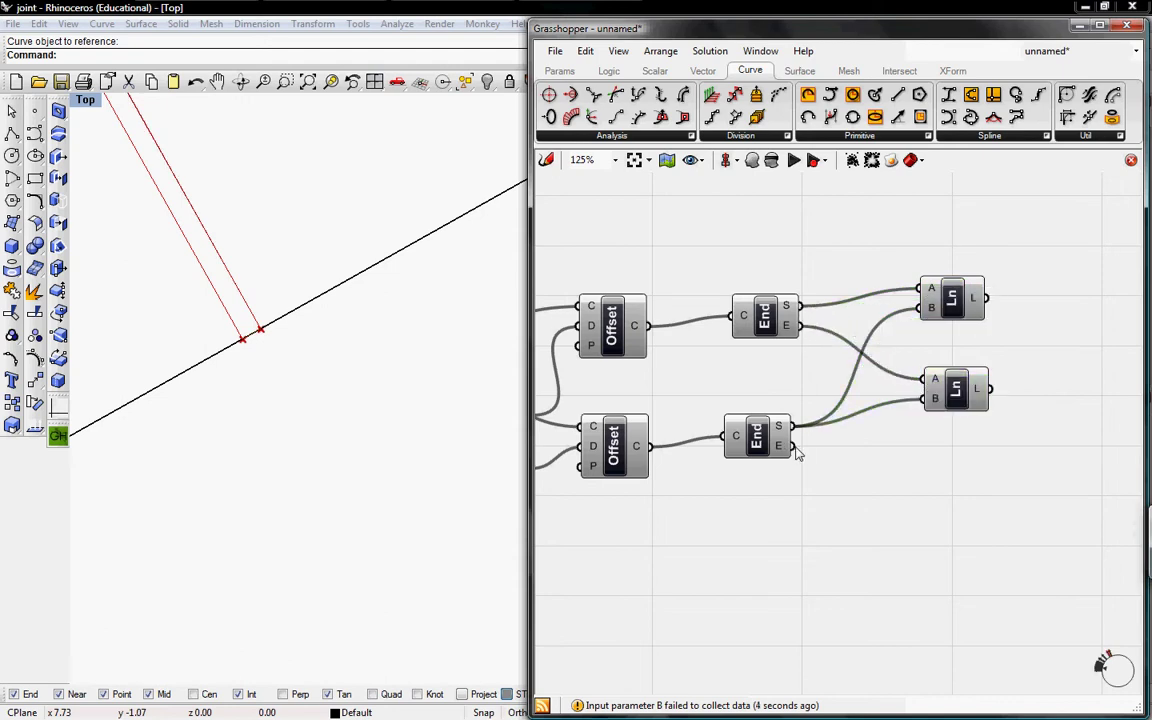
{"action": "left_click_drag", "start_coordinate": [794, 447], "coordinate": [962, 378]}
{"action": "left_click_drag", "start_coordinate": [951, 315], "coordinate": [949, 336]}
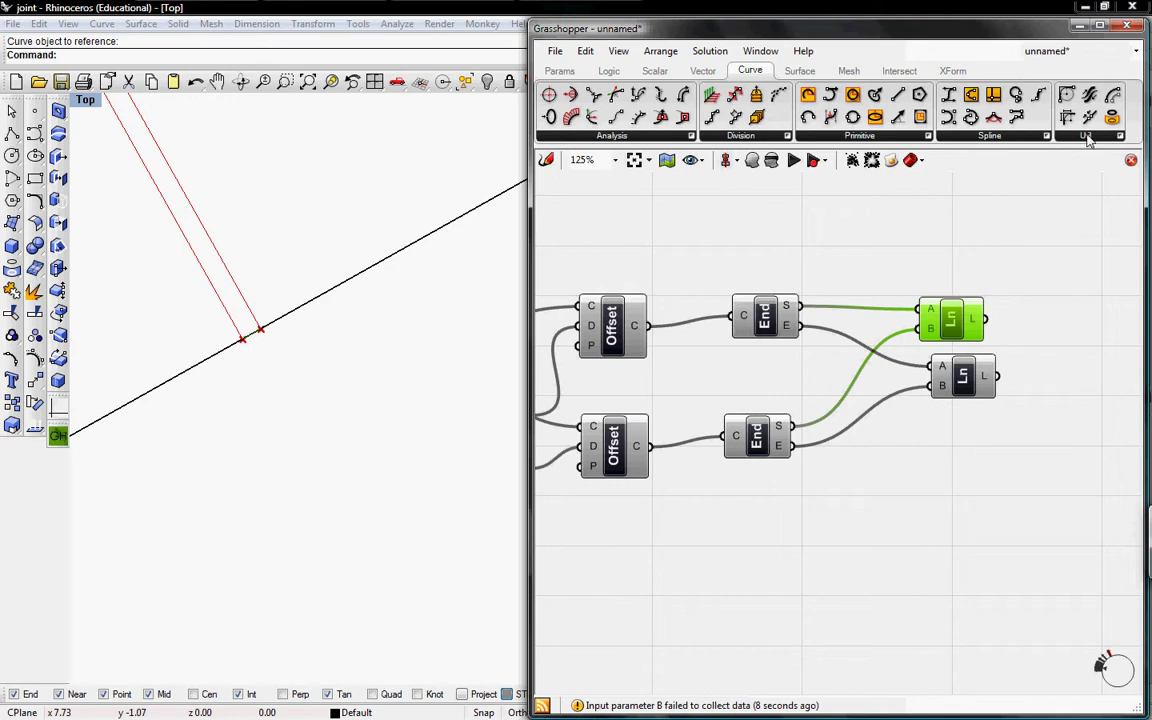
{"action": "left_click_drag", "start_coordinate": [968, 376], "coordinate": [965, 433]}
{"action": "left_click_drag", "start_coordinate": [950, 318], "coordinate": [964, 296]}
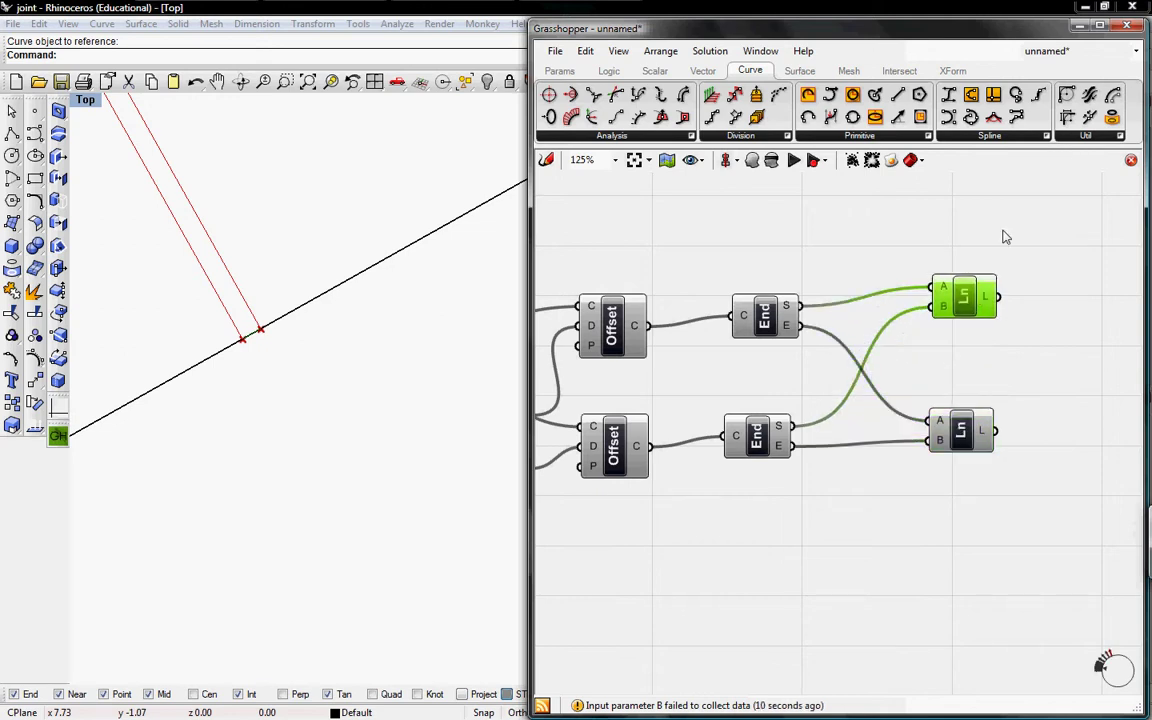
Step: Add a Join Curves component and connect both closing lines and both offset curves to its curve input
{"action": "left_click", "coordinate": [1085, 136]}
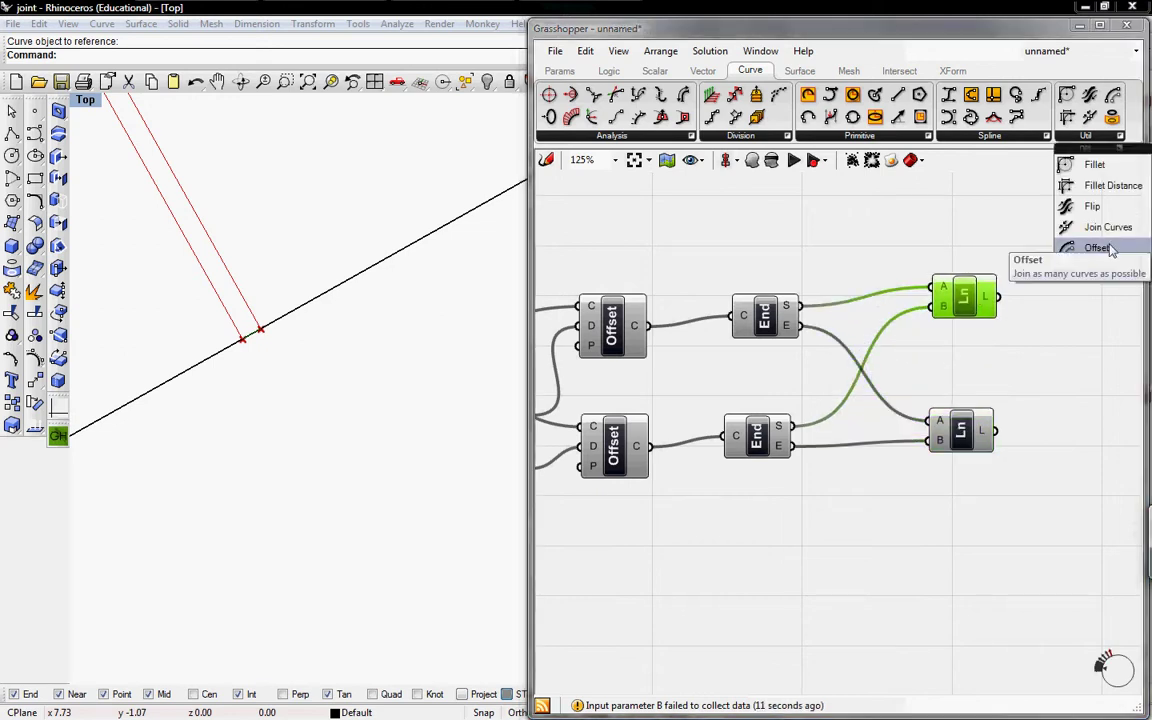
{"action": "left_click", "coordinate": [1110, 136]}
{"action": "left_click_drag", "start_coordinate": [1108, 227], "coordinate": [1100, 352]}
{"action": "left_click_drag", "start_coordinate": [1000, 297], "coordinate": [987, 430]}
{"action": "scroll", "coordinate": [827, 362], "scroll_direction": "down", "scroll_amount": 2}
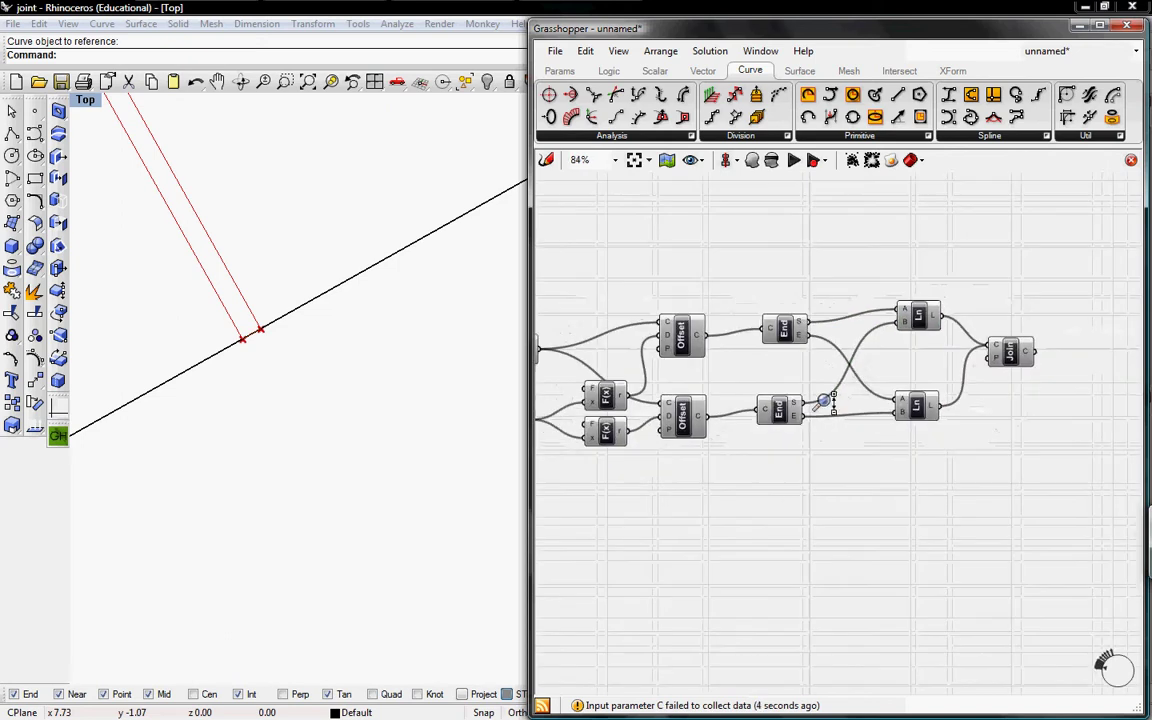
{"action": "left_click_drag", "start_coordinate": [705, 335], "coordinate": [721, 415], "text": "shift"}
Step: Place three Receiver parameters in a column above the Offset and End Points components
{"action": "left_click", "coordinate": [558, 71]}
{"action": "left_click_drag", "start_coordinate": [851, 106], "coordinate": [785, 244]}
{"action": "key", "text": "ctrl+c"}
{"action": "key", "text": "ctrl+v"}
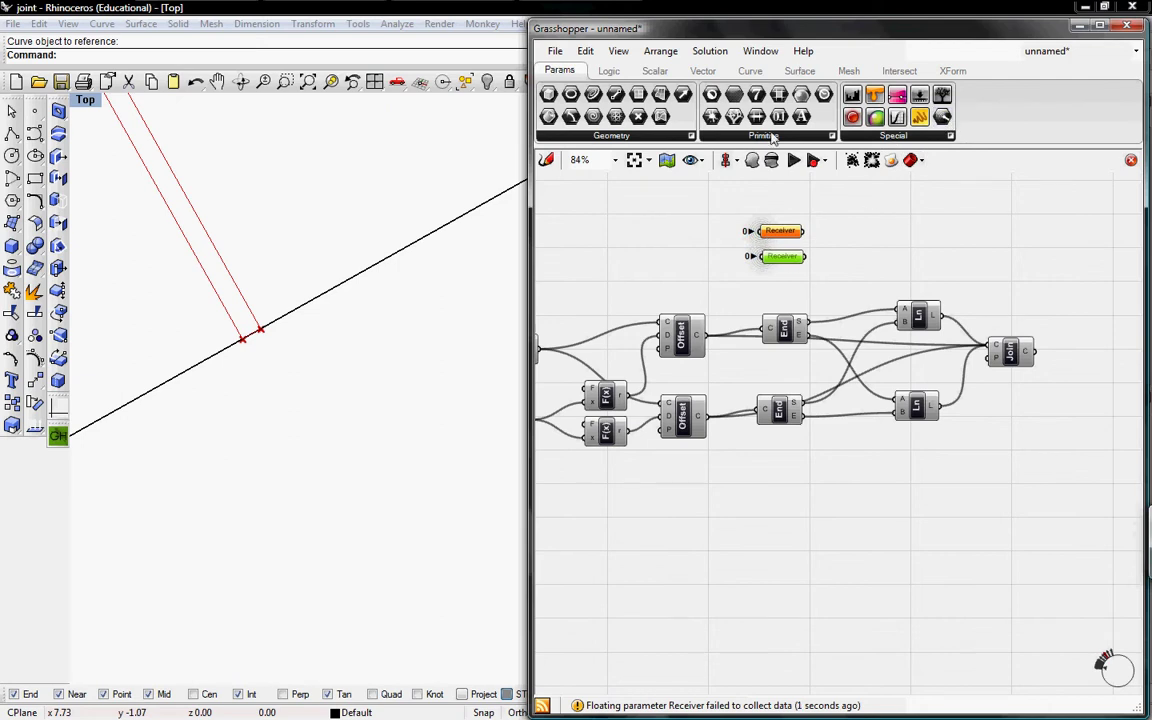
{"action": "left_click", "coordinate": [690, 135]}
{"action": "left_click_drag", "start_coordinate": [663, 166], "coordinate": [797, 284]}
Step: Place three Curve parameters in a column beside the three Receivers
{"action": "left_click", "coordinate": [591, 135]}
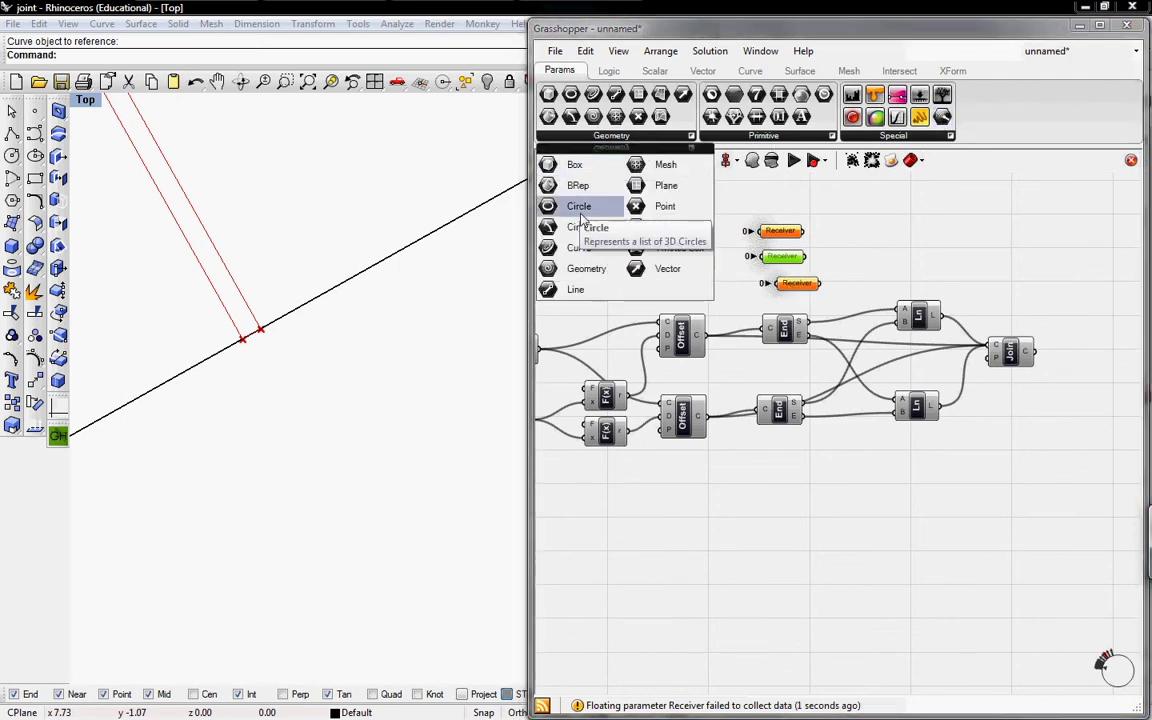
{"action": "left_click_drag", "start_coordinate": [578, 248], "coordinate": [907, 252]}
{"action": "key", "text": "ctrl+c"}
{"action": "key", "text": "ctrl+v"}
{"action": "key", "text": "ctrl+v"}
Step: Turn off the final Join component's preview and check in the Top viewport which side the upper Offset's curve lies on
{"action": "left_click", "coordinate": [702, 335]}
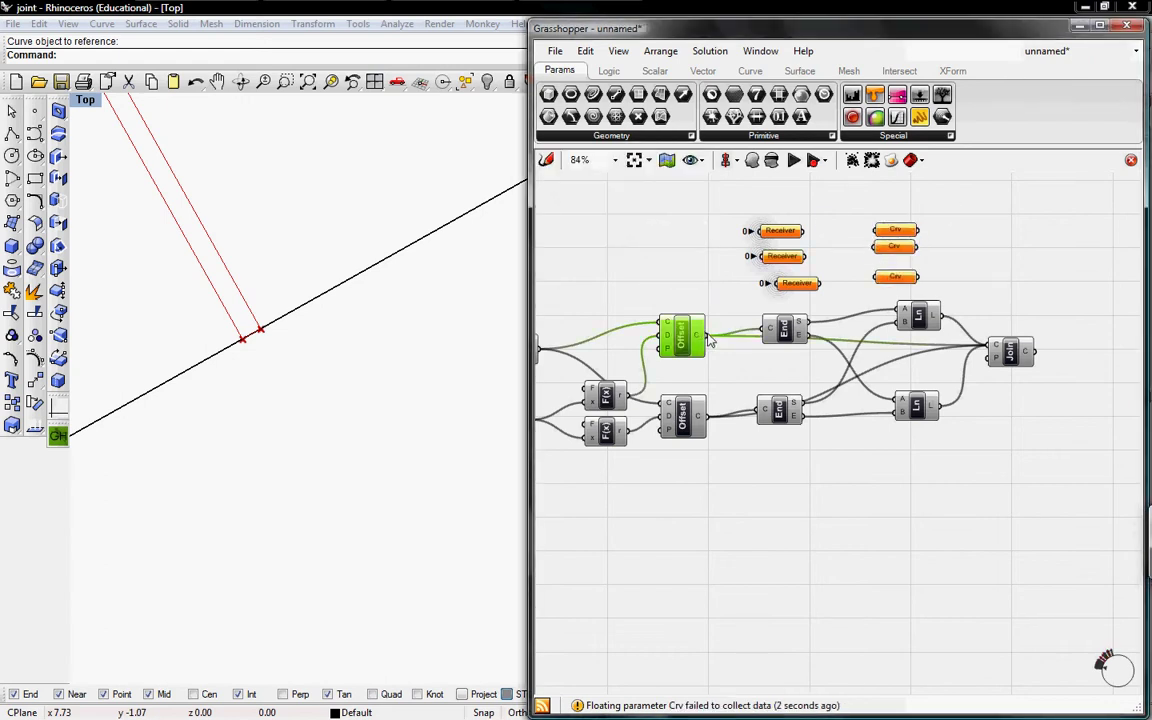
{"action": "right_click", "coordinate": [1012, 356]}
{"action": "left_click", "coordinate": [1038, 381]}
{"action": "right_click_drag", "start_coordinate": [253, 295], "coordinate": [283, 401], "text": "ctrl"}
{"action": "right_click_drag", "start_coordinate": [252, 247], "coordinate": [242, 430]}
{"action": "right_click_drag", "start_coordinate": [198, 244], "coordinate": [159, 237], "text": "ctrl"}
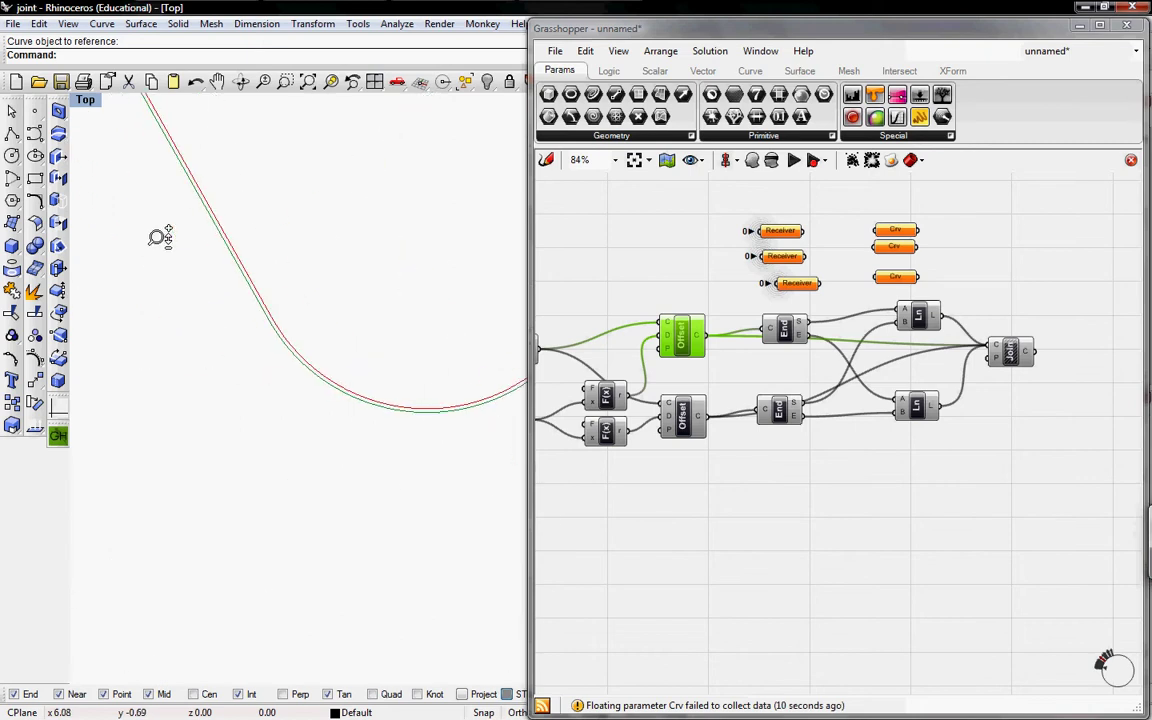
Step: Route the upper Offset through the first Receiver into a Curve parameter named Outside and turn off that Offset's preview
{"action": "left_click", "coordinate": [725, 298]}
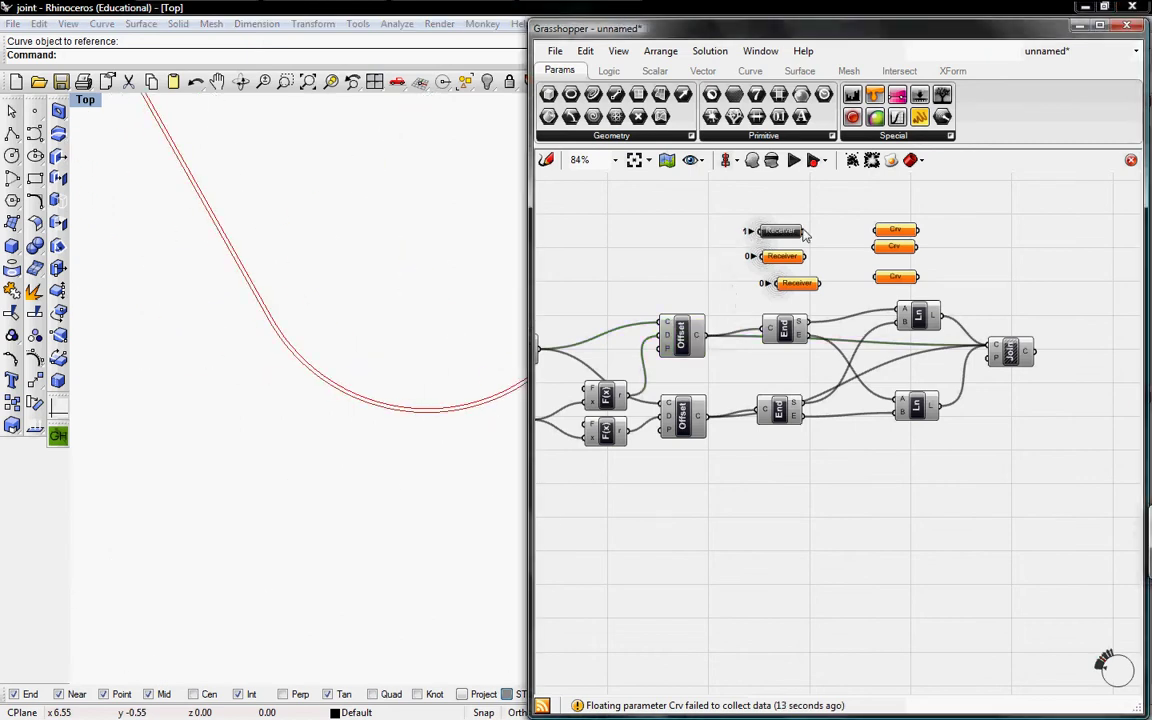
{"action": "left_click_drag", "start_coordinate": [757, 231], "coordinate": [807, 234]}
{"action": "right_click", "coordinate": [896, 232]}
{"action": "type", "text": "Outsiud"}
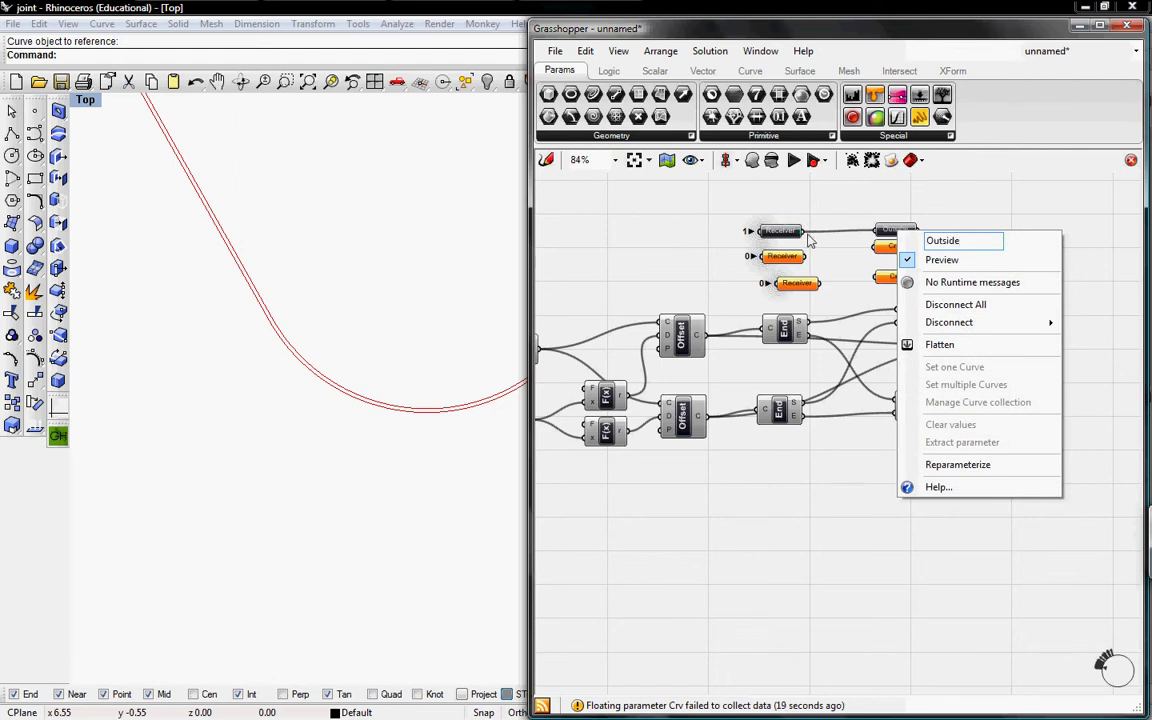
{"action": "left_click", "coordinate": [833, 254]}
{"action": "right_click", "coordinate": [678, 346]}
{"action": "left_click", "coordinate": [697, 373]}
Step: Route the lower Offset through the second Receiver into a Curve parameter named Inside and turn off that Offset's preview
{"action": "left_click", "coordinate": [688, 424]}
{"action": "left_click_drag", "start_coordinate": [706, 420], "coordinate": [750, 256]}
{"action": "right_click", "coordinate": [889, 250]}
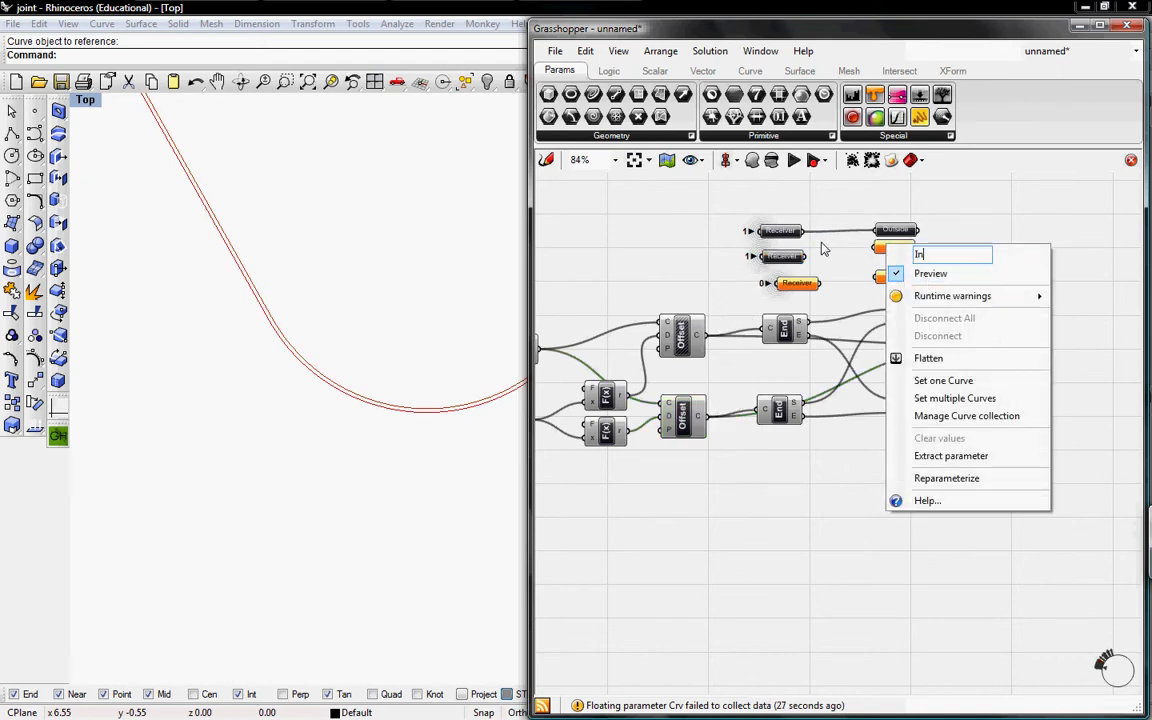
{"action": "key", "text": "Return"}
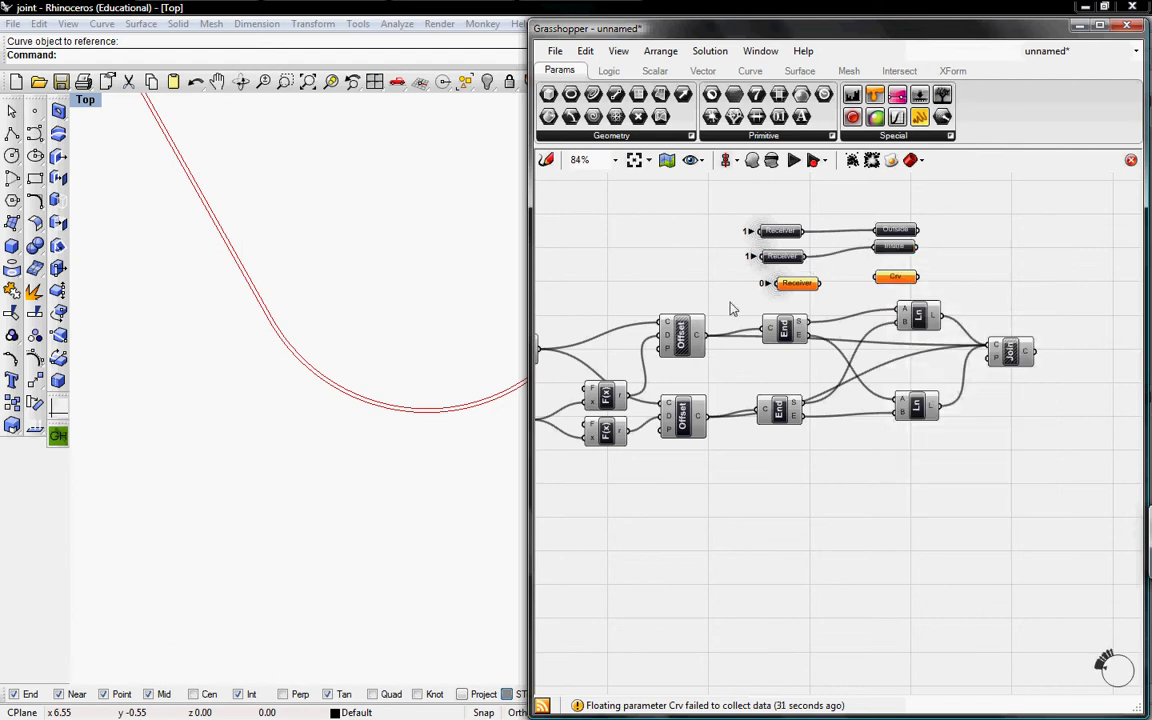
{"action": "right_click", "coordinate": [683, 412]}
{"action": "left_click", "coordinate": [720, 443]}
Step: Route the final Join's result through the third Receiver into the last Curve parameter and name it Jigsaw Joint
{"action": "right_click_drag", "start_coordinate": [843, 368], "coordinate": [773, 367]}
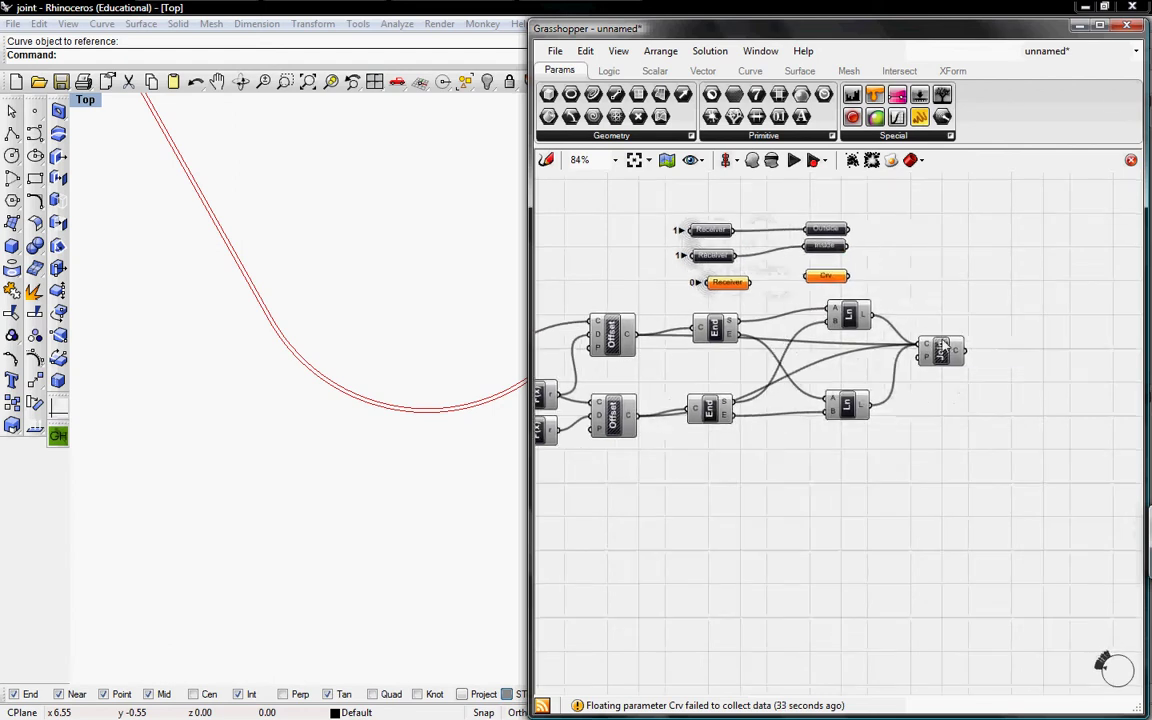
{"action": "left_click", "coordinate": [940, 351]}
{"action": "left_click_drag", "start_coordinate": [707, 284], "coordinate": [958, 350]}
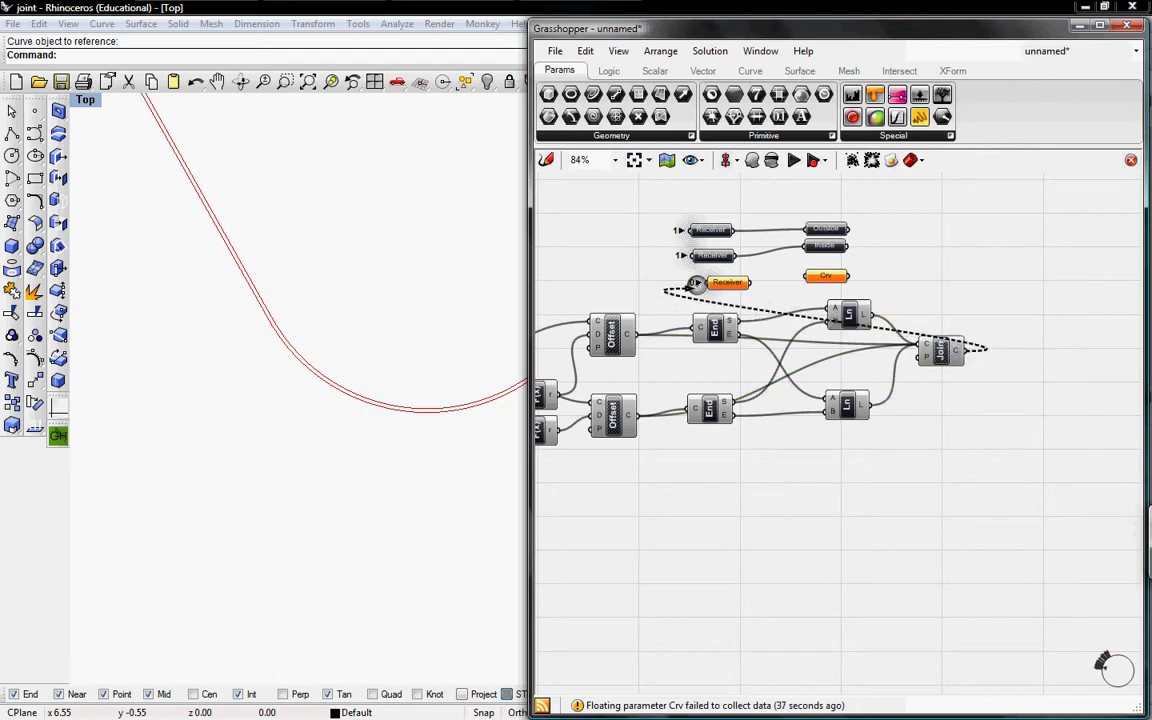
{"action": "right_click", "coordinate": [825, 277]}
{"action": "left_click_drag", "start_coordinate": [867, 287], "coordinate": [785, 281]}
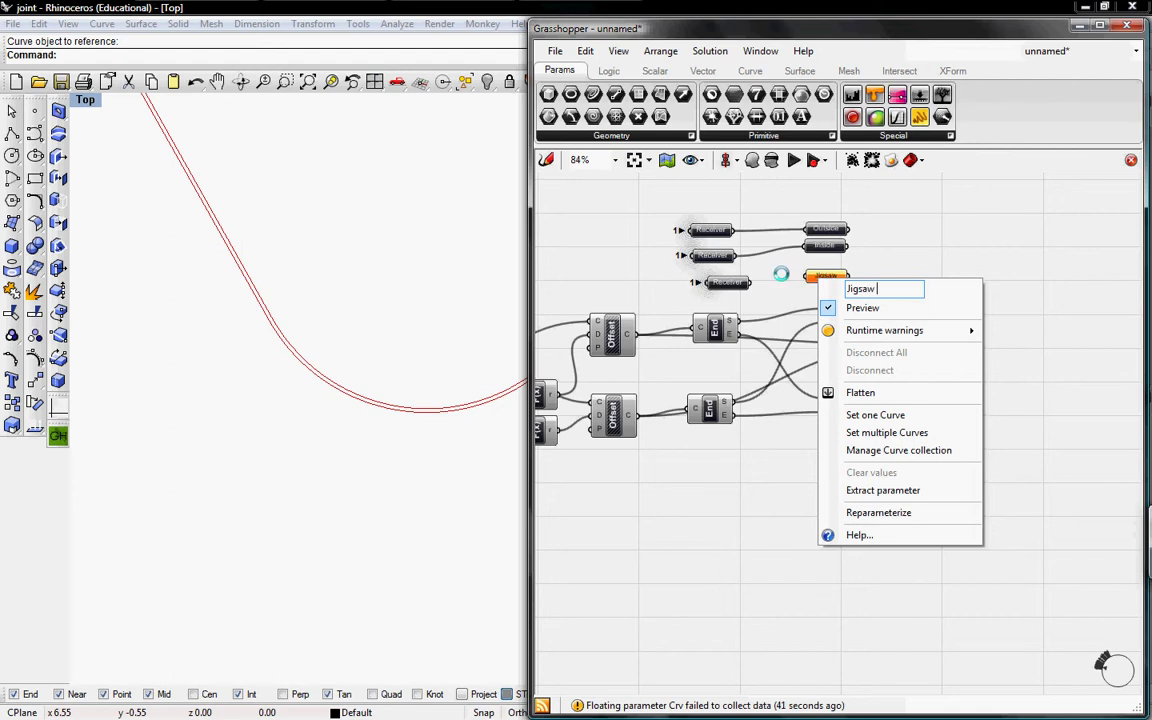
{"action": "type", "text": "Jigsaw Joint"}
{"action": "key", "text": "Return"}
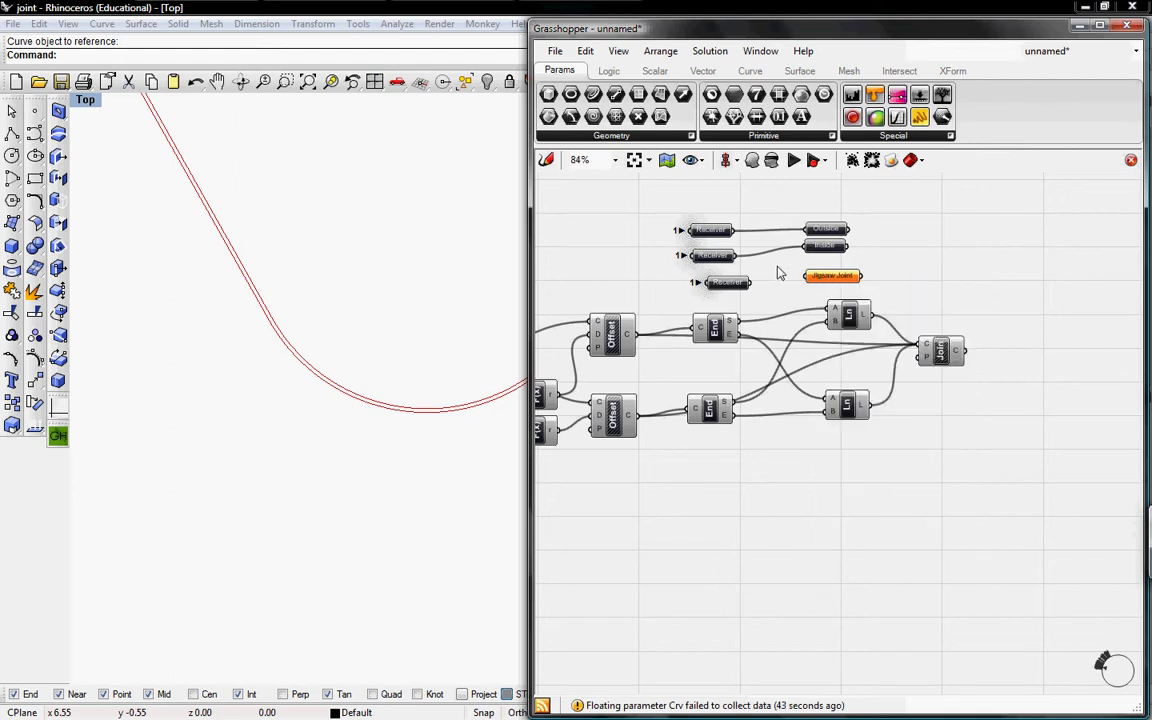
{"action": "left_click", "coordinate": [895, 280]}
Step: Move the three output Receivers with their Curve parameters and the fraction parameters with their Receiver to the start of the definition
{"action": "right_click_drag", "start_coordinate": [908, 268], "coordinate": [1020, 260]}
{"action": "left_click_drag", "start_coordinate": [1001, 287], "coordinate": [626, 209]}
{"action": "right_click_drag", "start_coordinate": [626, 209], "coordinate": [904, 212]}
{"action": "left_click_drag", "start_coordinate": [876, 493], "coordinate": [734, 368]}
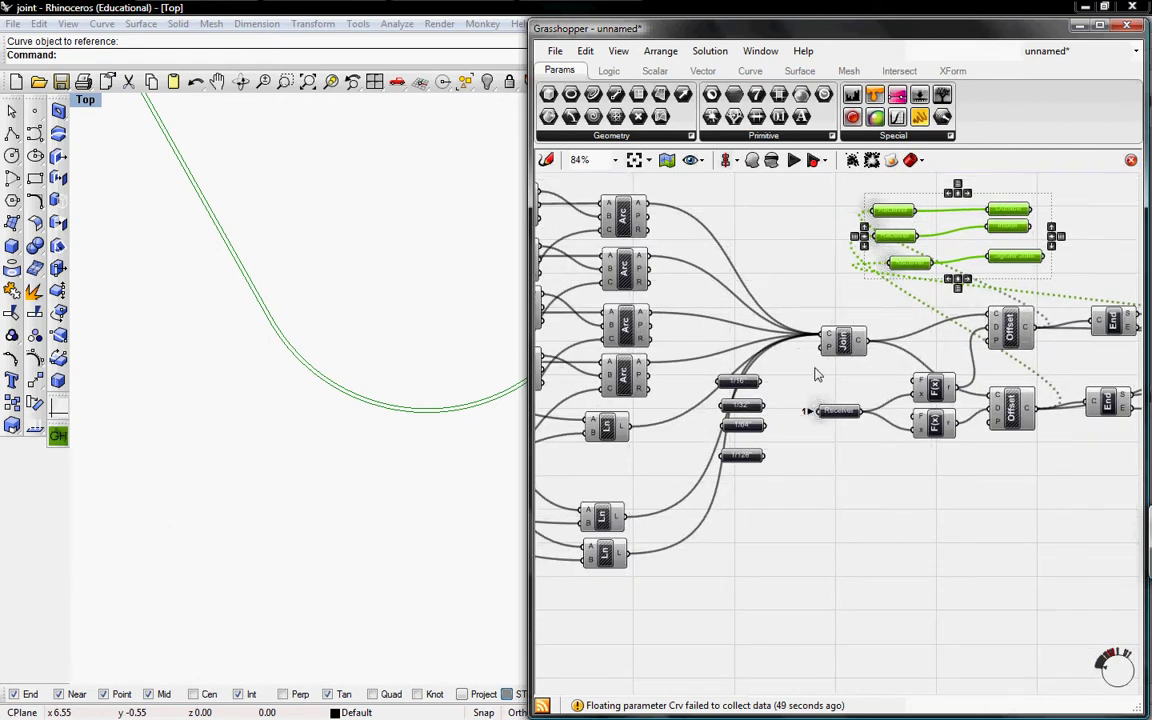
{"action": "left_click_drag", "start_coordinate": [860, 472], "coordinate": [642, 326], "text": "shift"}
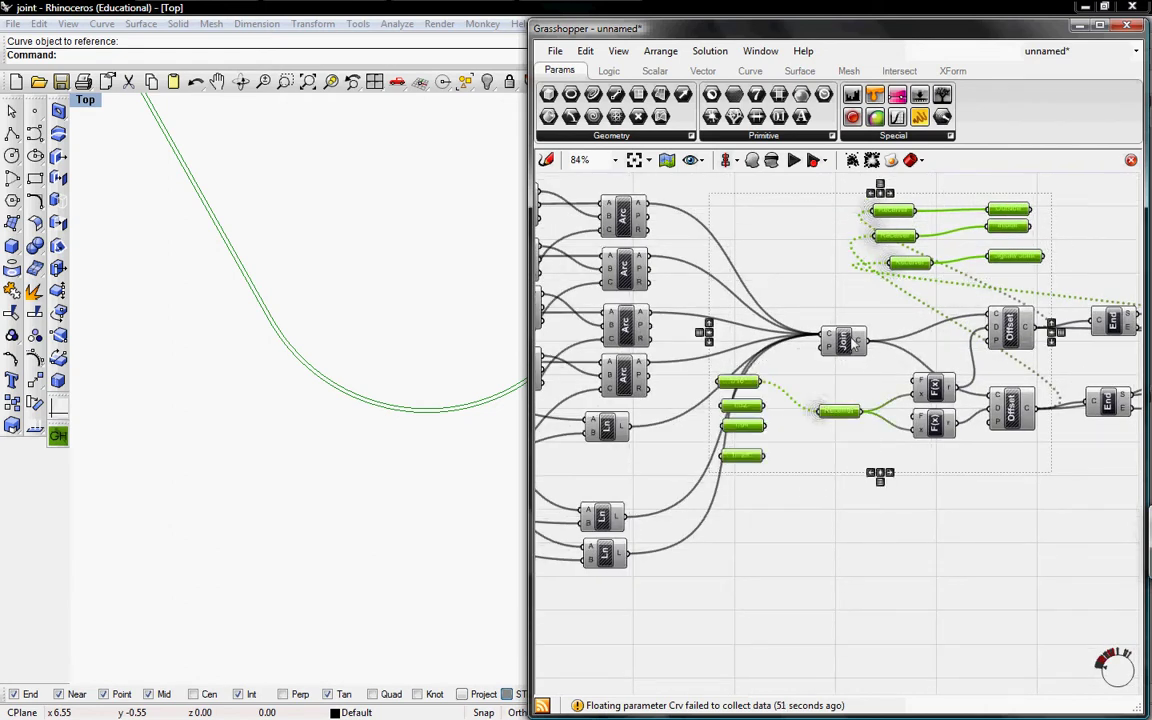
{"action": "scroll", "coordinate": [850, 400], "scroll_direction": "down", "scroll_amount": 5}
{"action": "left_click_drag", "start_coordinate": [908, 305], "coordinate": [830, 317]}
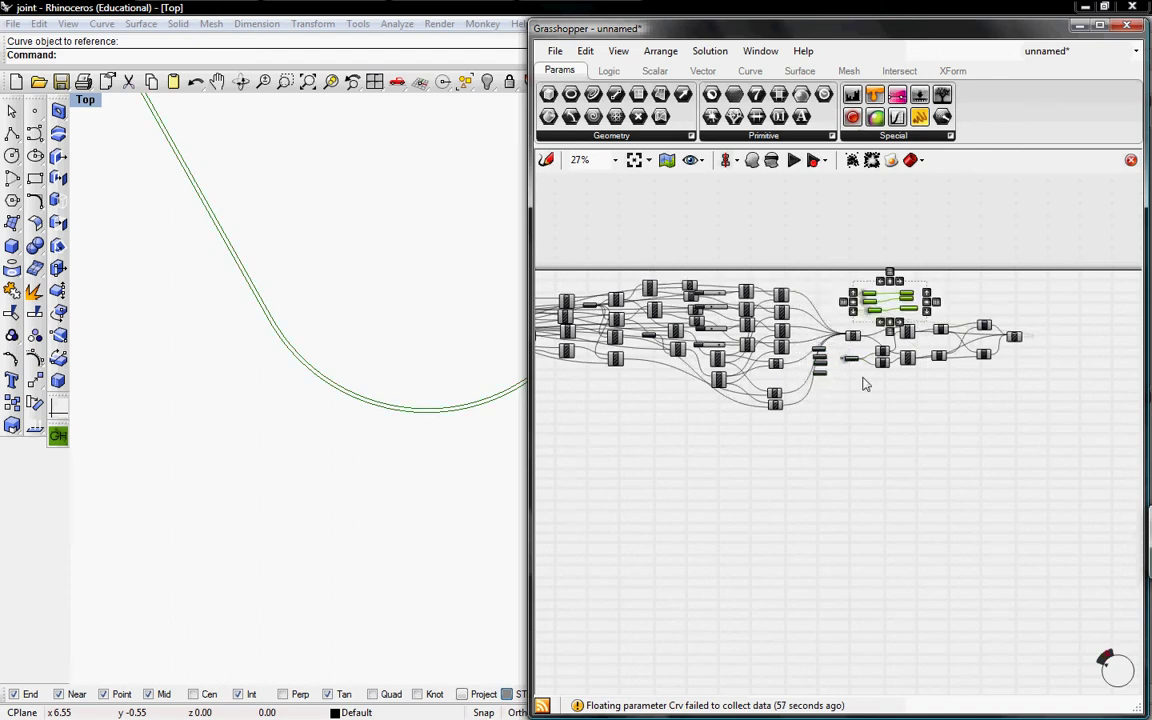
{"action": "left_click_drag", "start_coordinate": [864, 382], "coordinate": [584, 431], "text": "shift"}
{"action": "right_click_drag", "start_coordinate": [584, 431], "coordinate": [979, 399]}
{"action": "left_click_drag", "start_coordinate": [978, 398], "coordinate": [710, 297]}
{"action": "left_click", "coordinate": [759, 278]}
Step: Shift the four fraction parameters and the tolerance Receiver closer to the input curve and sliders
{"action": "scroll", "coordinate": [757, 266], "scroll_direction": "up", "scroll_amount": 4}
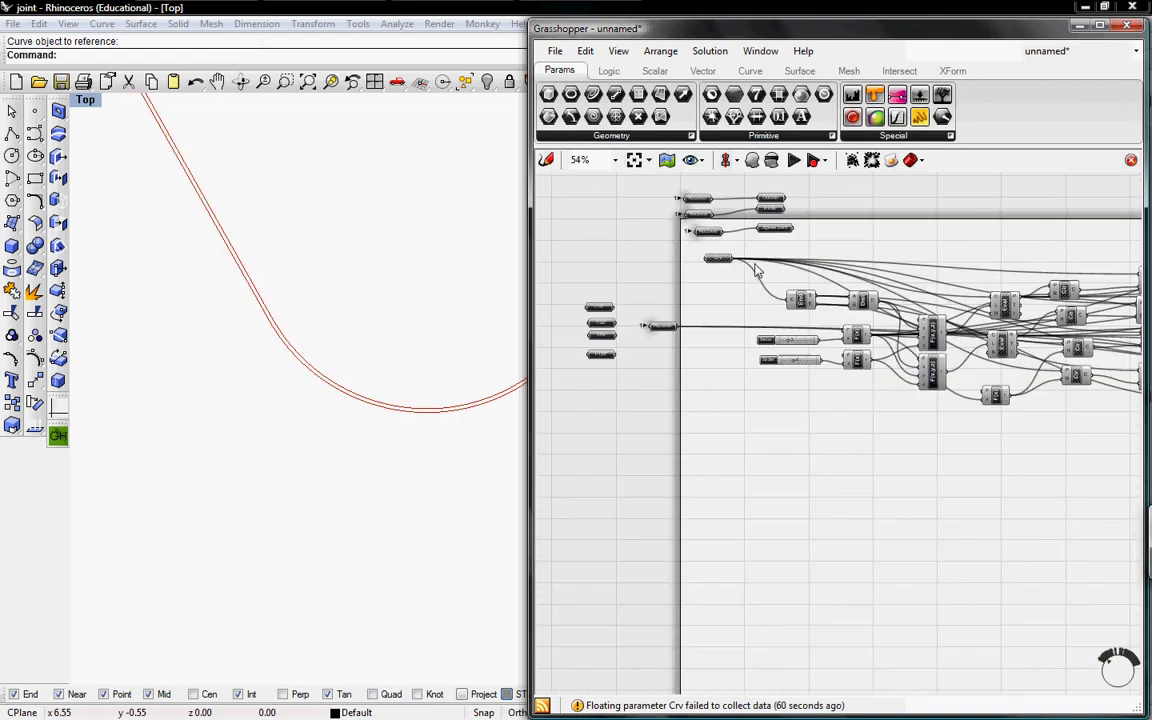
{"action": "scroll", "coordinate": [727, 273], "scroll_direction": "up", "scroll_amount": 3}
{"action": "right_click_drag", "start_coordinate": [727, 275], "coordinate": [932, 290]}
{"action": "left_click_drag", "start_coordinate": [877, 463], "coordinate": [650, 316]}
{"action": "left_click_drag", "start_coordinate": [822, 397], "coordinate": [943, 359]}
{"action": "right_click_drag", "start_coordinate": [1018, 257], "coordinate": [959, 332]}
{"action": "left_click", "coordinate": [968, 314]}
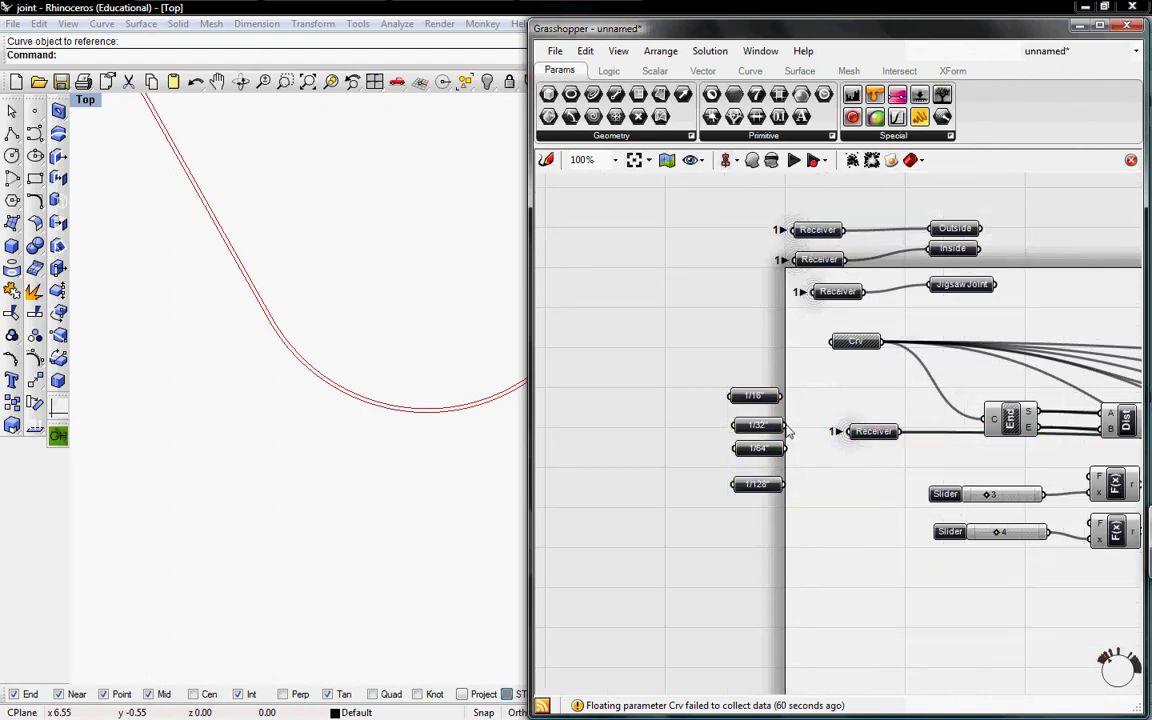
Step: Try the 1/32 inch tolerance in the Receiver, reconnect 1/16 inch and inspect the gap between the offset curves
{"action": "left_click_drag", "start_coordinate": [786, 426], "coordinate": [848, 431]}
{"action": "left_click_drag", "start_coordinate": [782, 397], "coordinate": [852, 432]}
{"action": "left_click", "coordinate": [367, 394]}
{"action": "scroll", "coordinate": [367, 393], "scroll_direction": "up", "scroll_amount": 3}
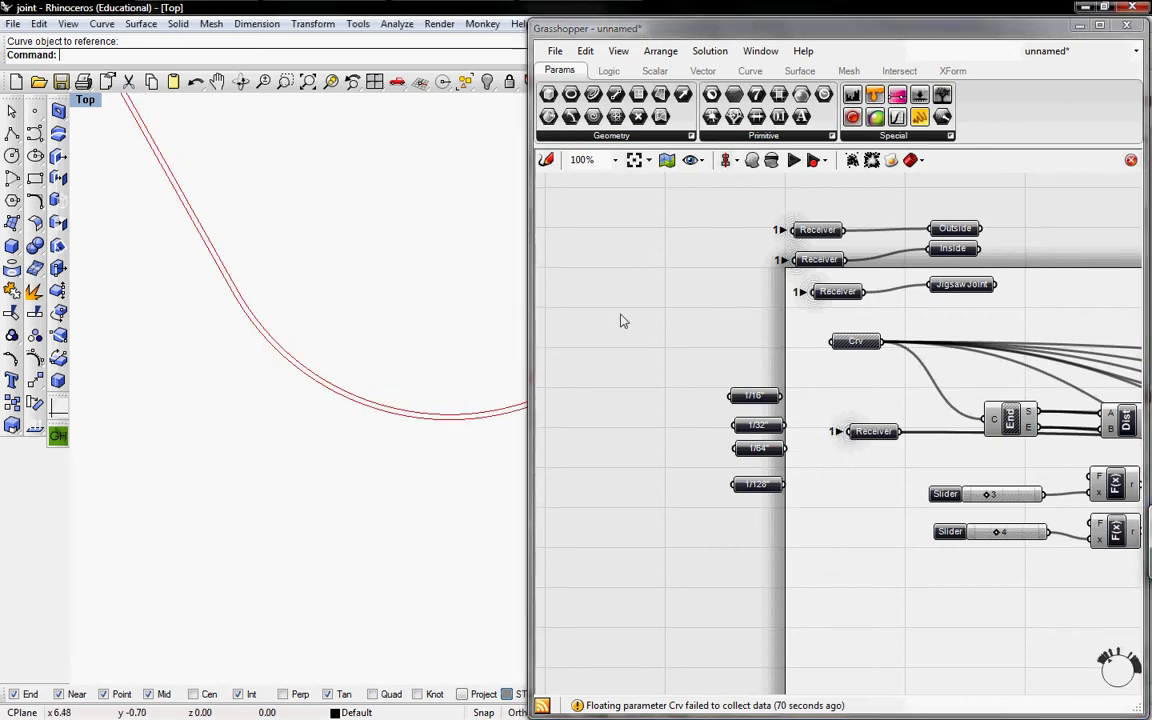
Step: Turn off the Jigsaw Joint parameter's preview and highlight the Outside and Inside curves in turn
{"action": "right_click_drag", "start_coordinate": [870, 255], "coordinate": [859, 325]}
{"action": "left_click", "coordinate": [944, 301]}
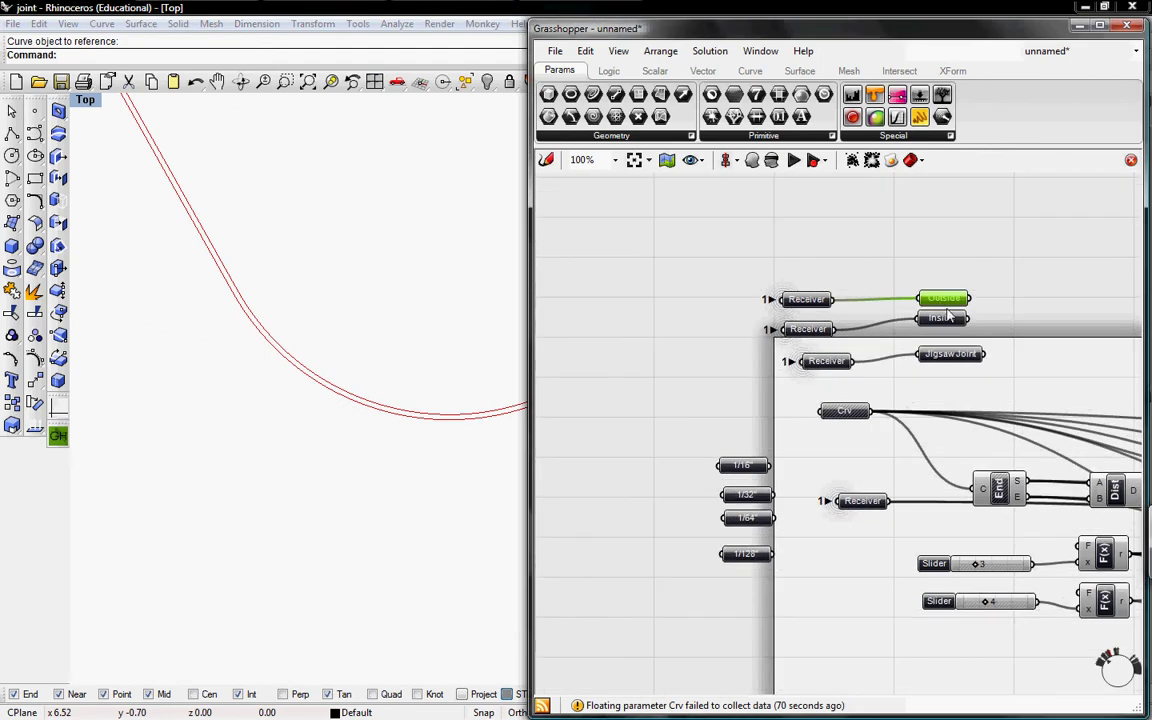
{"action": "right_click", "coordinate": [954, 359]}
{"action": "left_click", "coordinate": [978, 388]}
{"action": "left_click", "coordinate": [949, 323]}
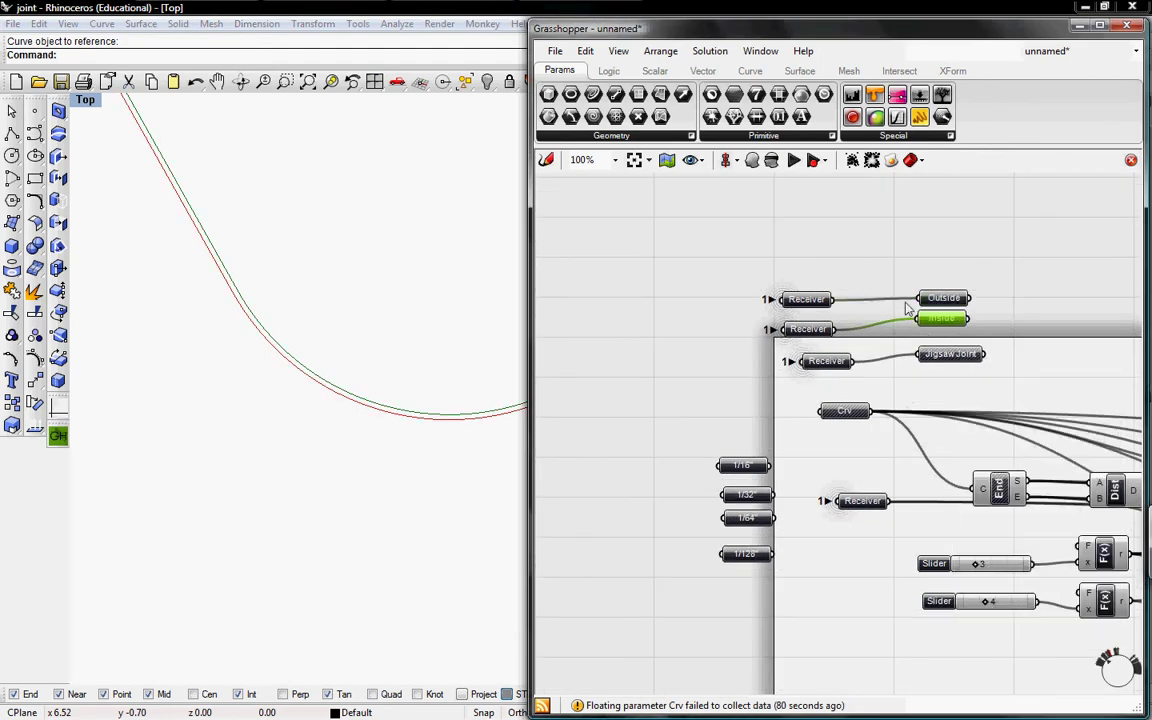
Step: Examine the whole component network from inputs to outputs and the full joint curve in the Top viewport
{"action": "scroll", "coordinate": [733, 265], "scroll_direction": "down", "scroll_amount": 5}
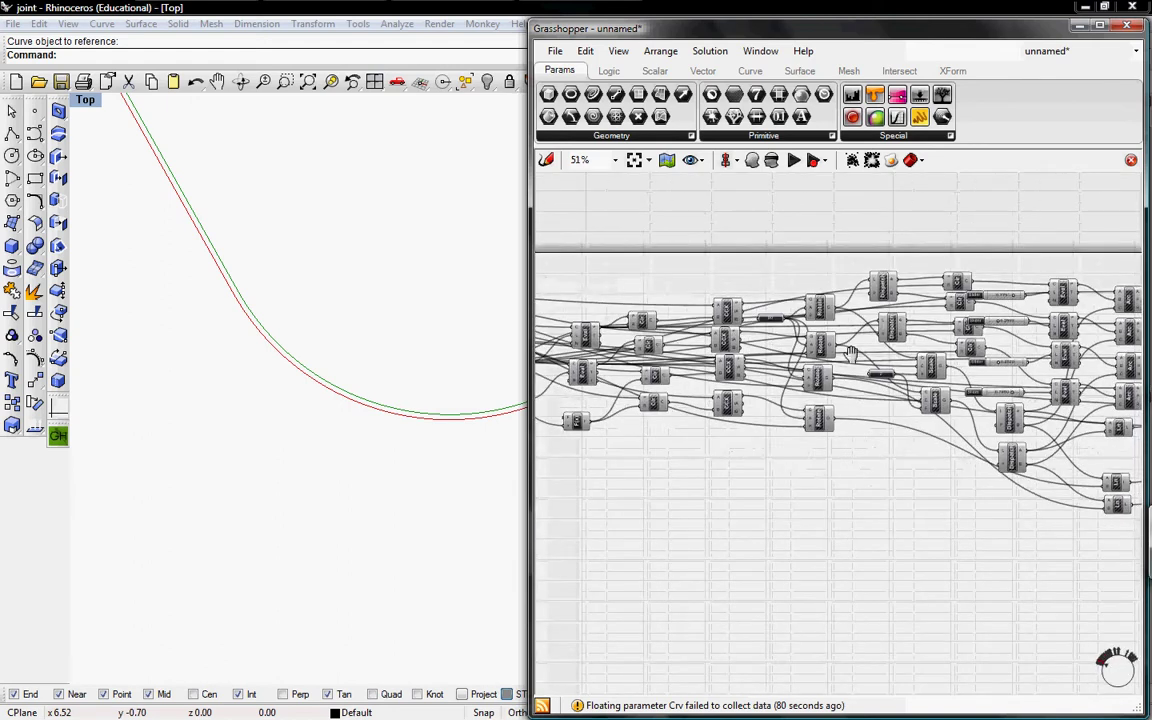
{"action": "right_click_drag", "start_coordinate": [1077, 370], "coordinate": [693, 338]}
{"action": "right_click_drag", "start_coordinate": [778, 330], "coordinate": [1004, 326]}
{"action": "scroll", "coordinate": [645, 340], "scroll_direction": "up", "scroll_amount": 4}
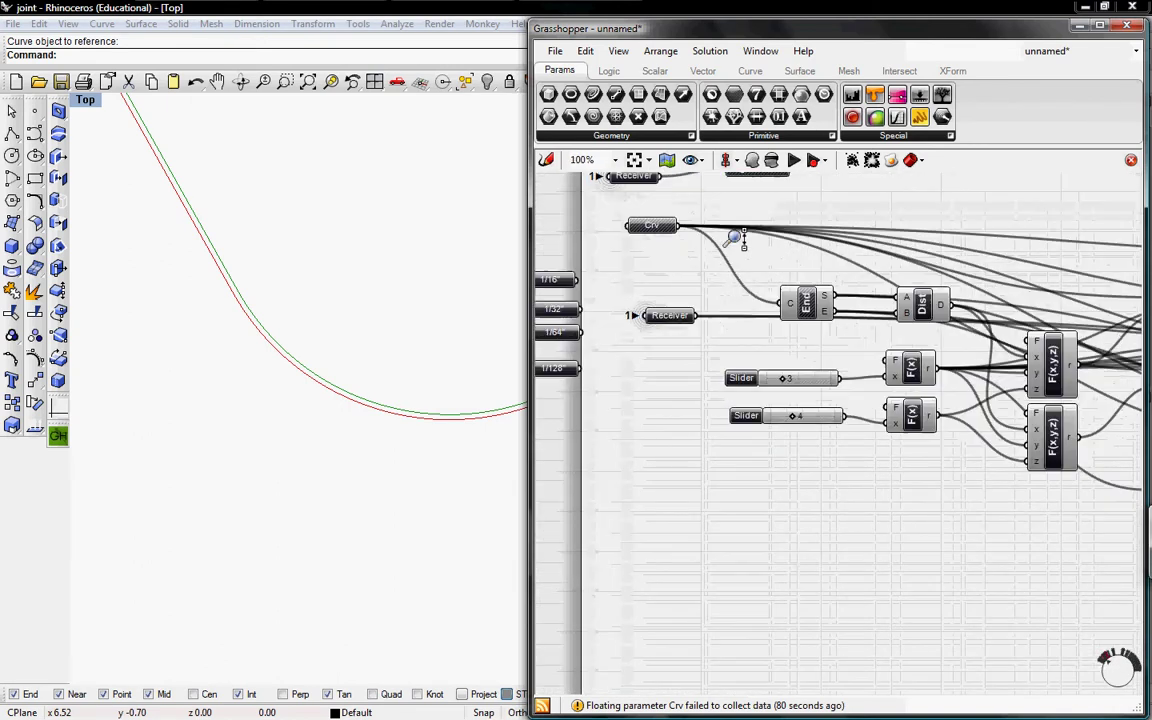
{"action": "right_click_drag", "start_coordinate": [725, 299], "coordinate": [716, 357]}
{"action": "scroll", "coordinate": [318, 268], "scroll_direction": "down", "scroll_amount": 5}
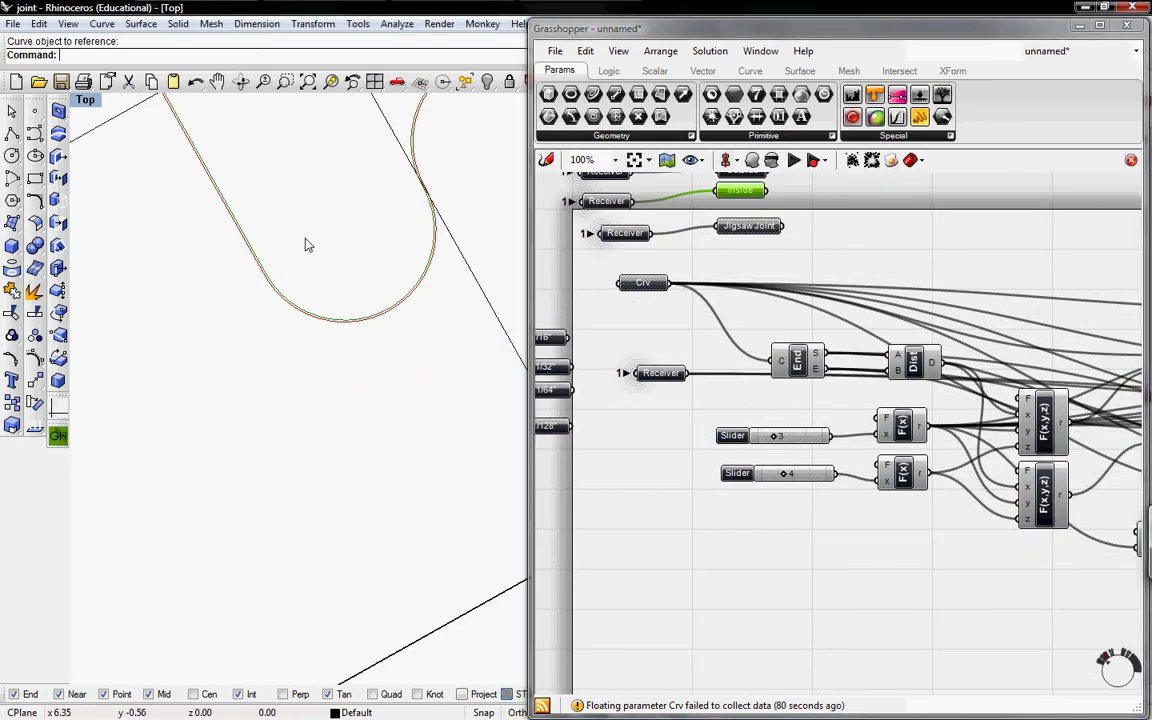
{"action": "scroll", "coordinate": [340, 268], "scroll_direction": "up", "scroll_amount": 2}
{"action": "scroll", "coordinate": [300, 318], "scroll_direction": "up", "scroll_amount": 2}
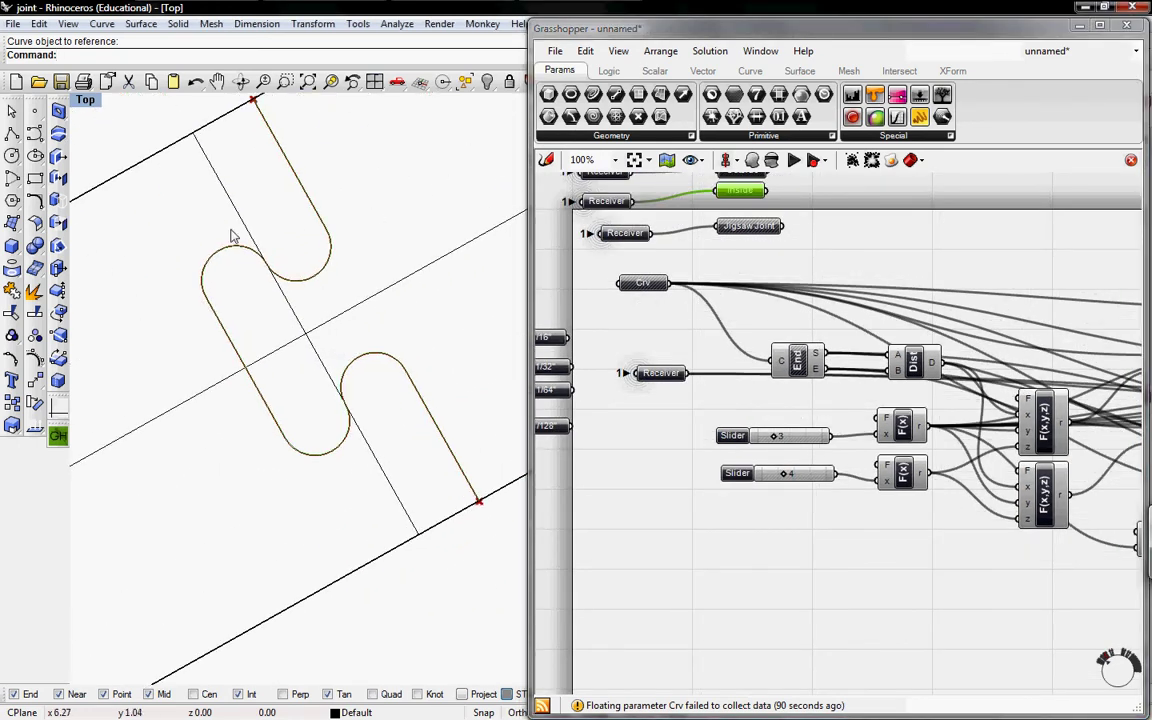